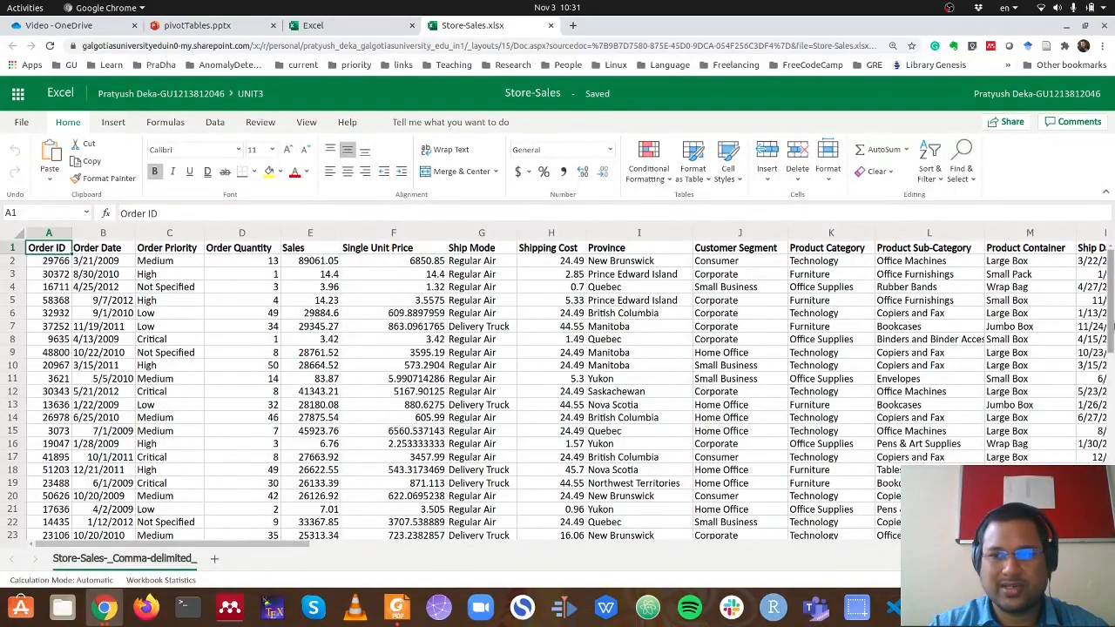
Check how far down the Order ID records extend and return to the start of the sheet
{"action": "left_click_drag", "start_coordinate": [203, 545], "coordinate": [76, 530]}
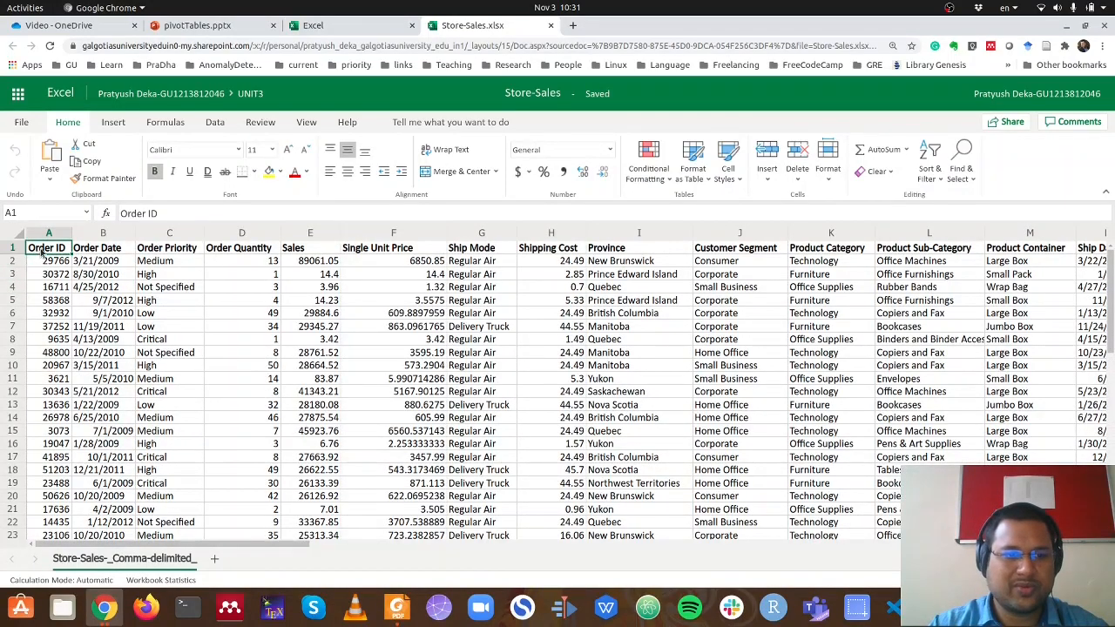
{"action": "key", "text": "ctrl+shift+Down"}
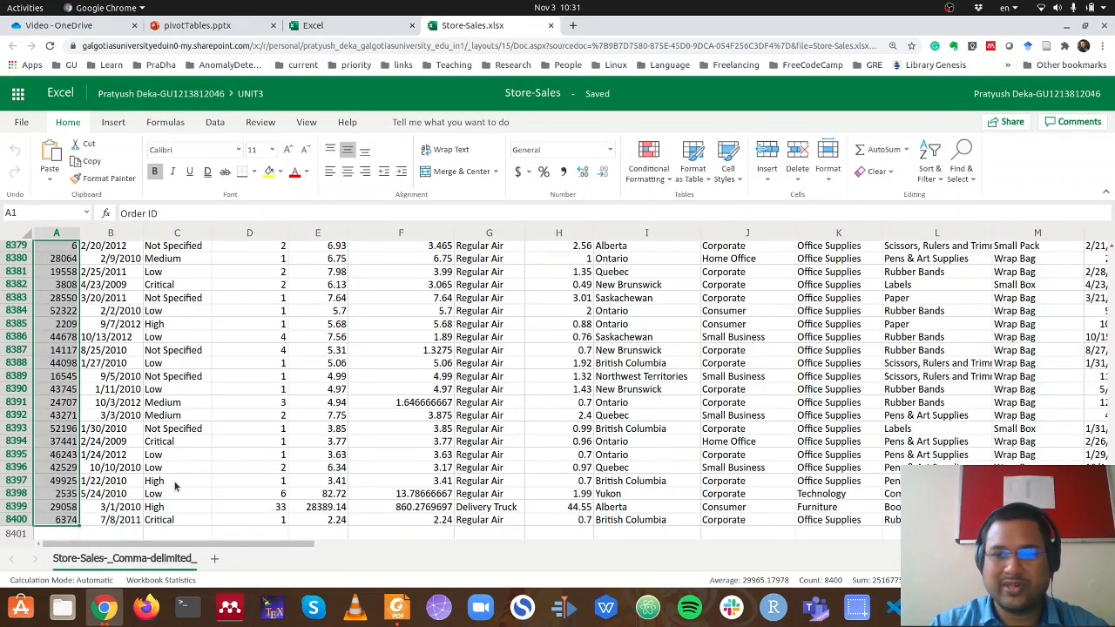
{"action": "key", "text": "ctrl+Home"}
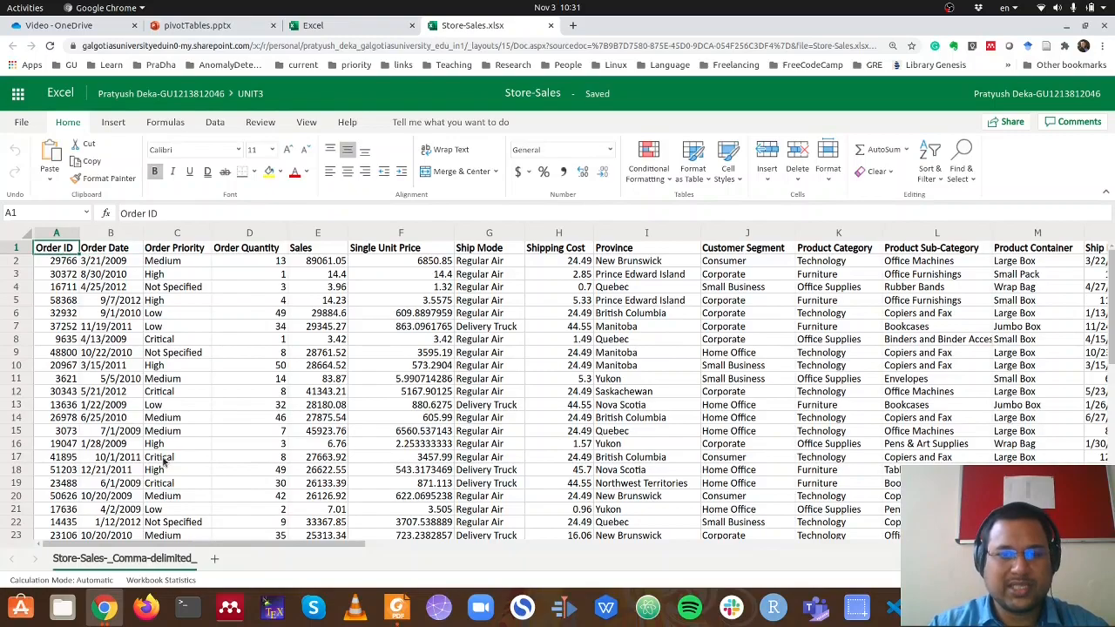
Review the column headings in row 1 from Order ID through Ship Date, including Sales, Province and the product categories
{"action": "key", "text": "Right"}
{"action": "key", "text": "Right"}
{"action": "key", "text": "Right"}
{"action": "key", "text": "Right"}
{"action": "key", "text": "Right"}
{"action": "key", "text": "Right"}
{"action": "key", "text": "Right"}
{"action": "key", "text": "Right"}
{"action": "key", "text": "Right"}
{"action": "key", "text": "Right"}
{"action": "key", "text": "Right"}
{"action": "key", "text": "Right"}
{"action": "key", "text": "Right"}
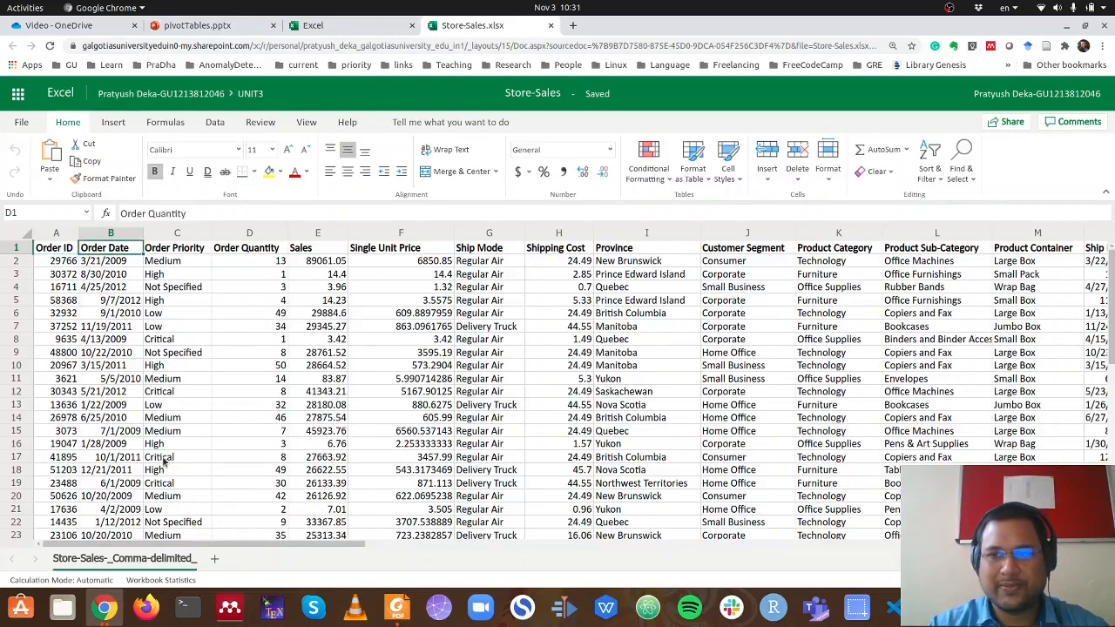
{"action": "key", "text": "Left"}
{"action": "key", "text": "Left"}
{"action": "key", "text": "Left"}
{"action": "key", "text": "Left"}
{"action": "key", "text": "Left"}
{"action": "key", "text": "Left"}
{"action": "key", "text": "Left"}
{"action": "key", "text": "Left"}
{"action": "key", "text": "Left"}
{"action": "key", "text": "Left"}
{"action": "key", "text": "Left"}
{"action": "key", "text": "Left"}
{"action": "key", "text": "Left"}
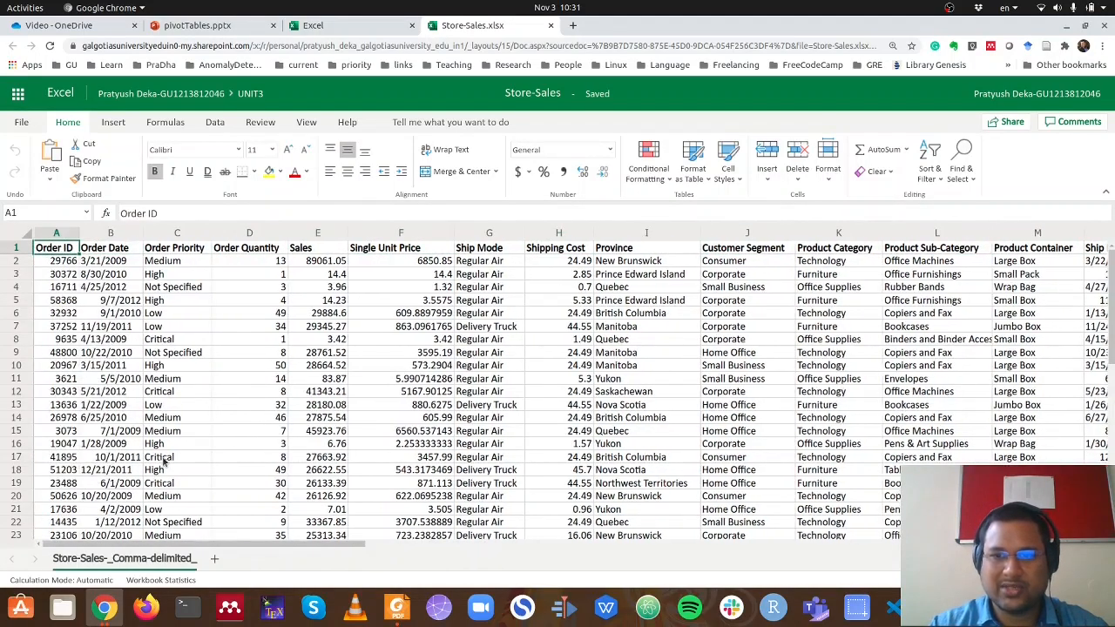
{"action": "key", "text": "Right"}
{"action": "key", "text": "Right"}
{"action": "key", "text": "Right"}
{"action": "key", "text": "Right"}
{"action": "key", "text": "Right"}
{"action": "key", "text": "Right"}
{"action": "key", "text": "Right"}
{"action": "key", "text": "Right"}
{"action": "key", "text": "Right"}
{"action": "key", "text": "Right"}
{"action": "key", "text": "Right"}
{"action": "key", "text": "Right"}
{"action": "key", "text": "Right"}
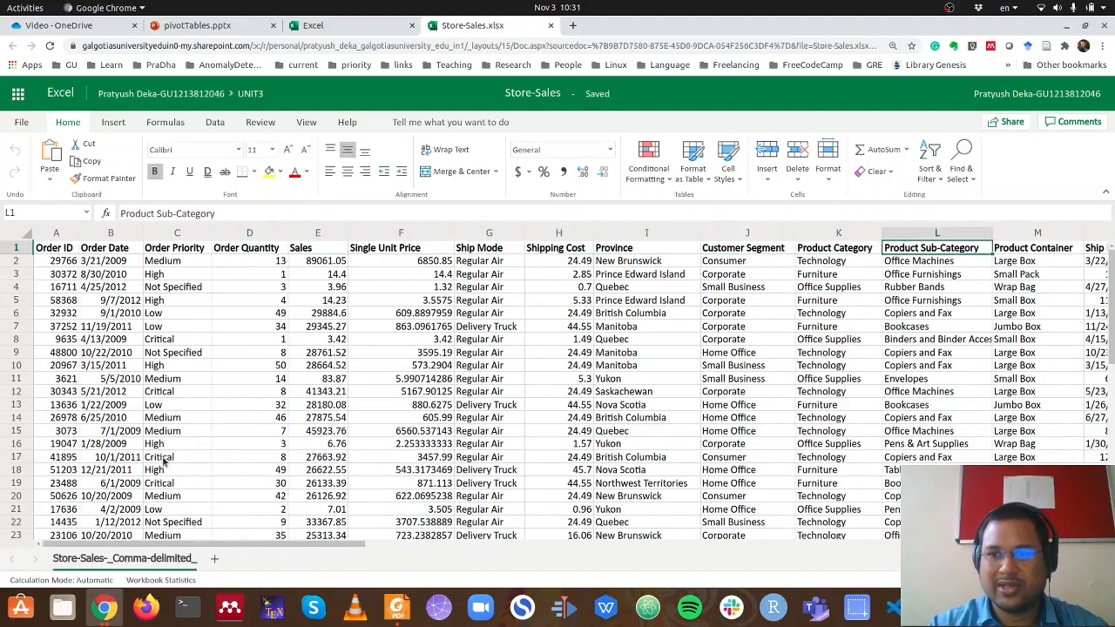
{"action": "key", "text": "Left"}
{"action": "key", "text": "Left"}
{"action": "key", "text": "Left"}
{"action": "key", "text": "Right"}
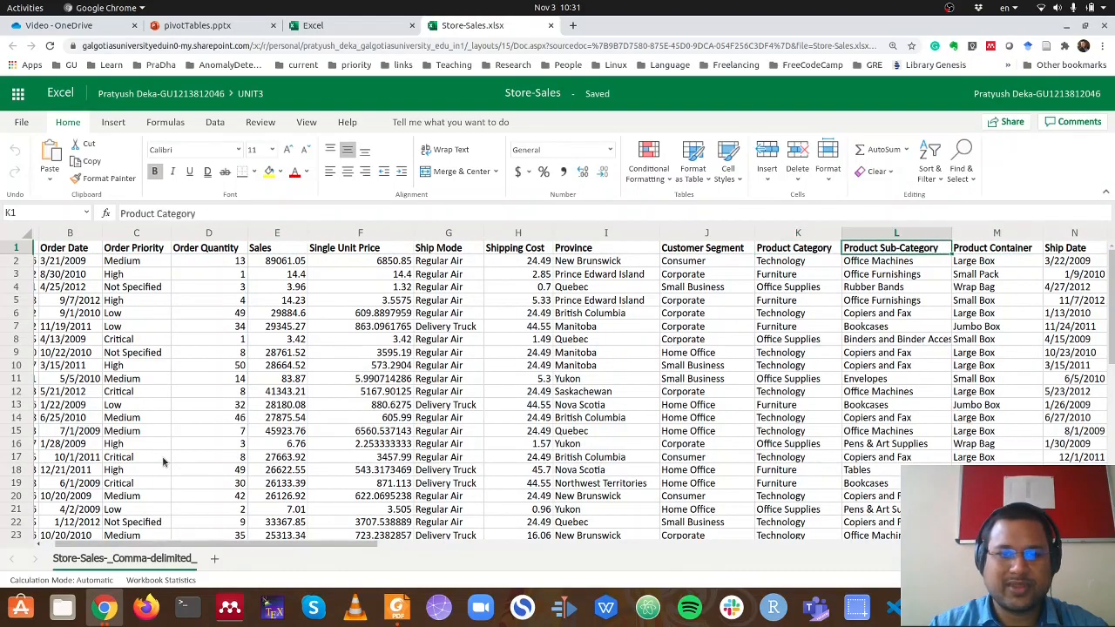
{"action": "key", "text": "Left"}
{"action": "key", "text": "Left"}
{"action": "key", "text": "Left"}
{"action": "key", "text": "Left"}
{"action": "key", "text": "Right"}
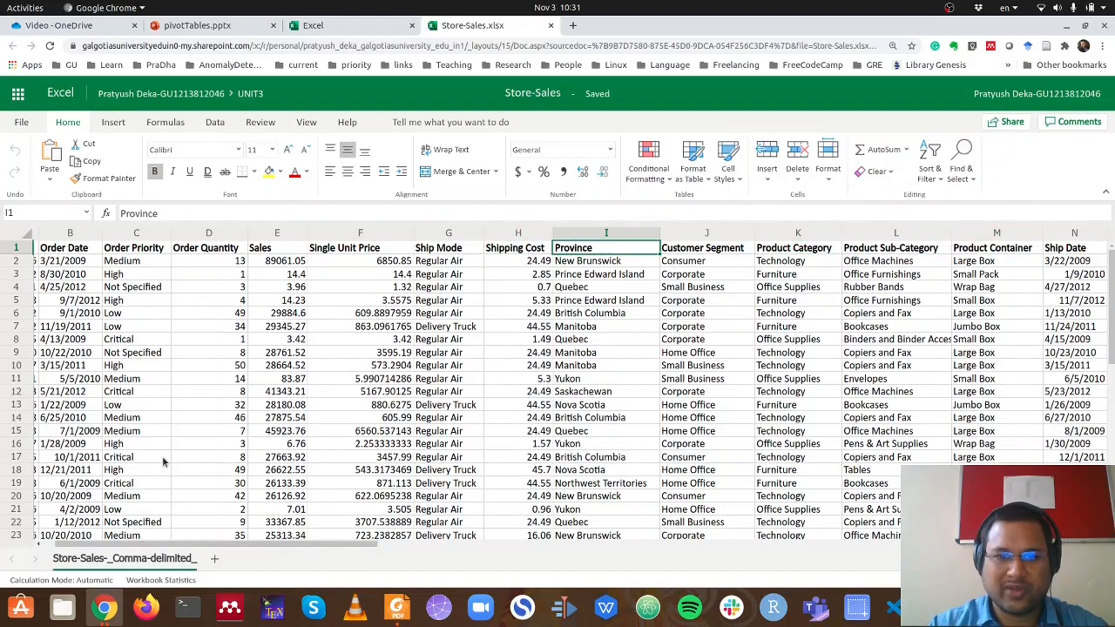
{"action": "key", "text": "Right"}
{"action": "key", "text": "Right"}
{"action": "key", "text": "Right"}
{"action": "key", "text": "Right"}
{"action": "key", "text": "Right"}
{"action": "key", "text": "Left"}
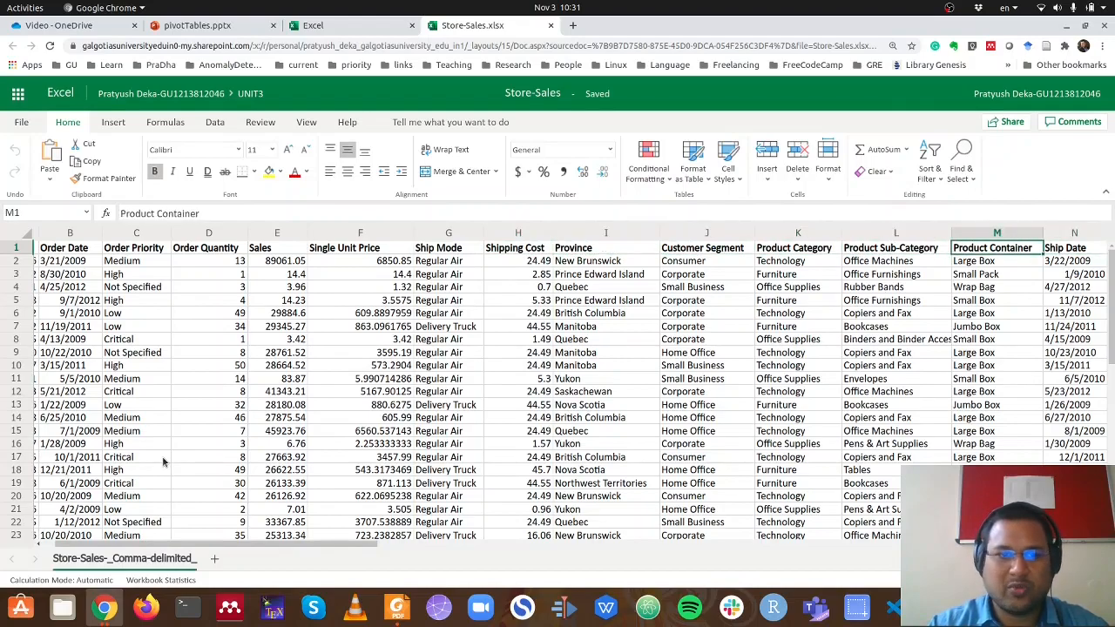
{"action": "key", "text": "Left"}
{"action": "key", "text": "Left"}
{"action": "key", "text": "Left"}
{"action": "key", "text": "Left"}
{"action": "key", "text": "Left"}
{"action": "key", "text": "Left"}
{"action": "key", "text": "Left"}
{"action": "key", "text": "Left"}
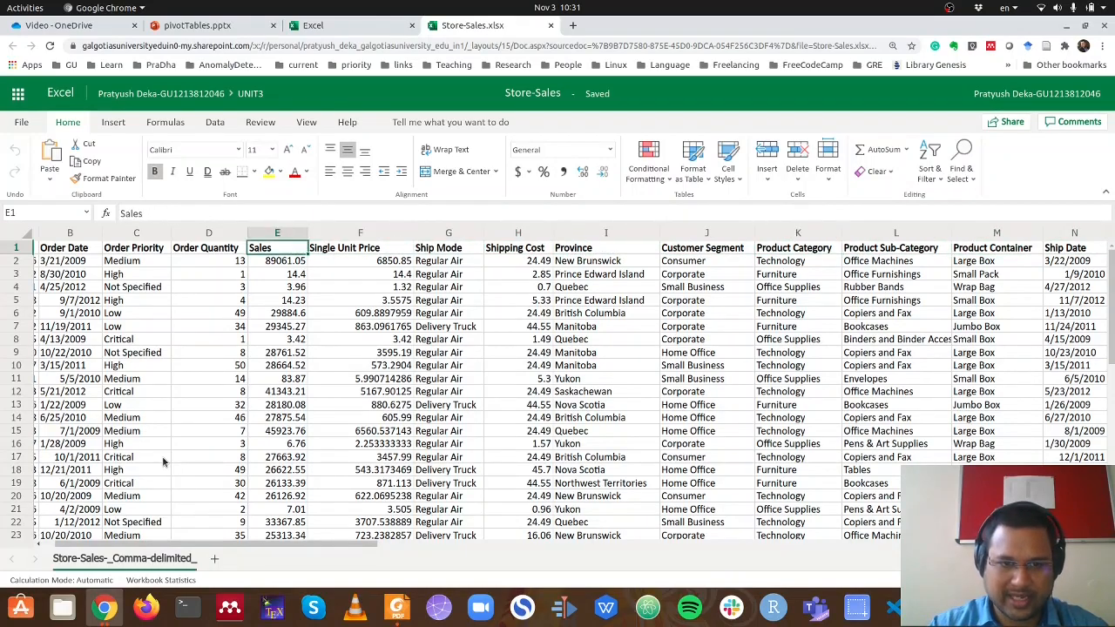
{"action": "key", "text": "Right"}
{"action": "key", "text": "Right"}
{"action": "key", "text": "Right"}
{"action": "key", "text": "Right"}
{"action": "key", "text": "Right"}
{"action": "key", "text": "Right"}
{"action": "key", "text": "Right"}
{"action": "key", "text": "Right"}
{"action": "key", "text": "Right"}
{"action": "key", "text": "Right"}
{"action": "key", "text": "Right"}
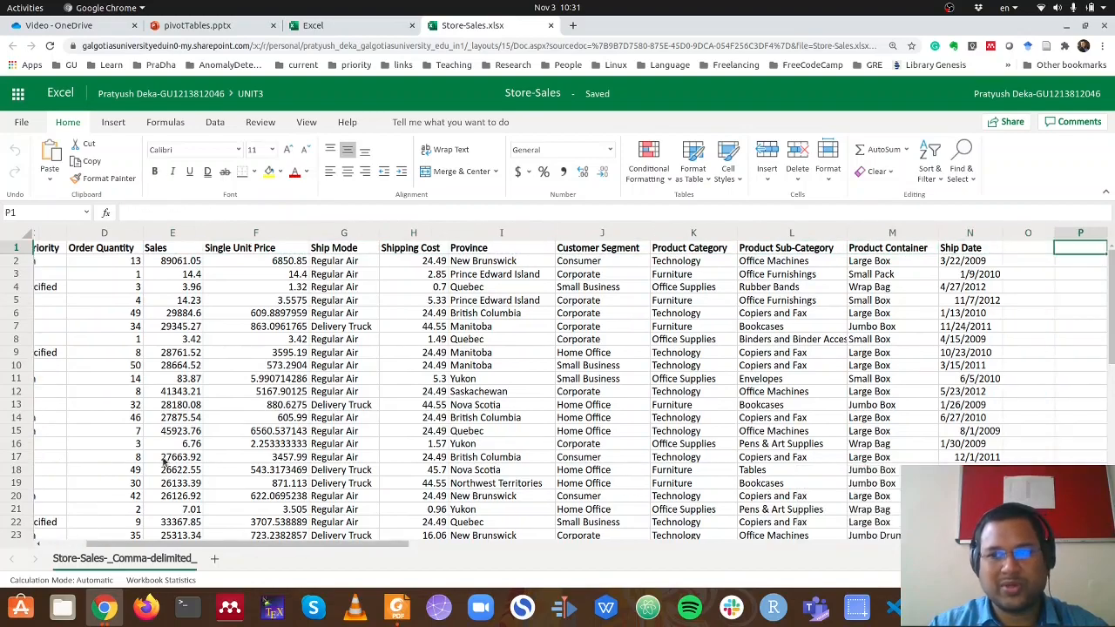
{"action": "key", "text": "Left"}
{"action": "key", "text": "Left"}
{"action": "key", "text": "Left"}
{"action": "key", "text": "Left"}
{"action": "key", "text": "Left"}
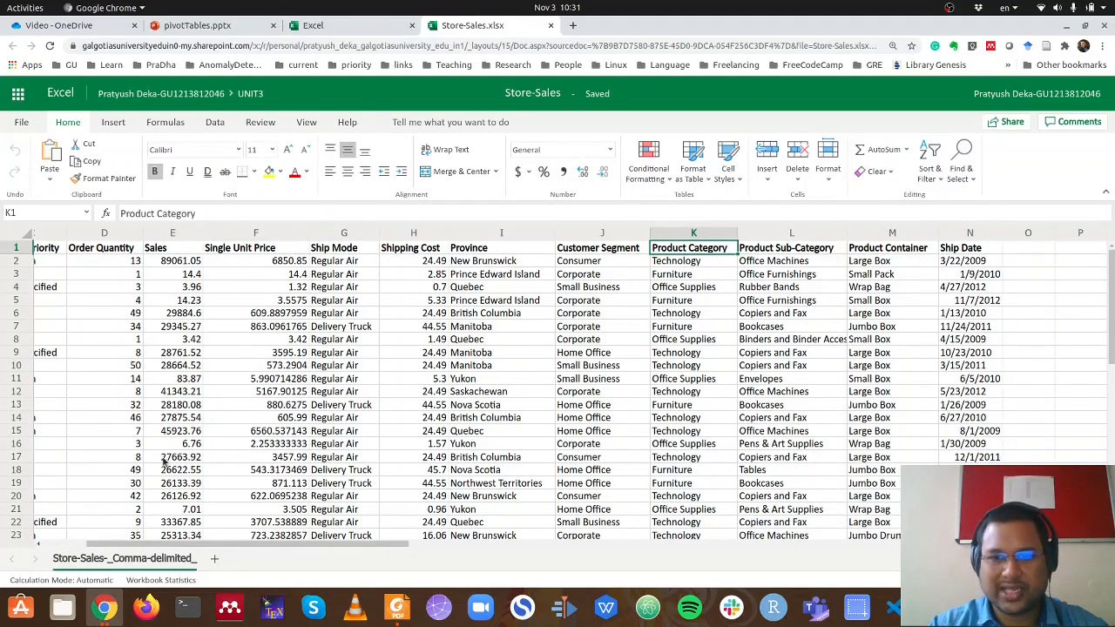
{"action": "key", "text": "Right"}
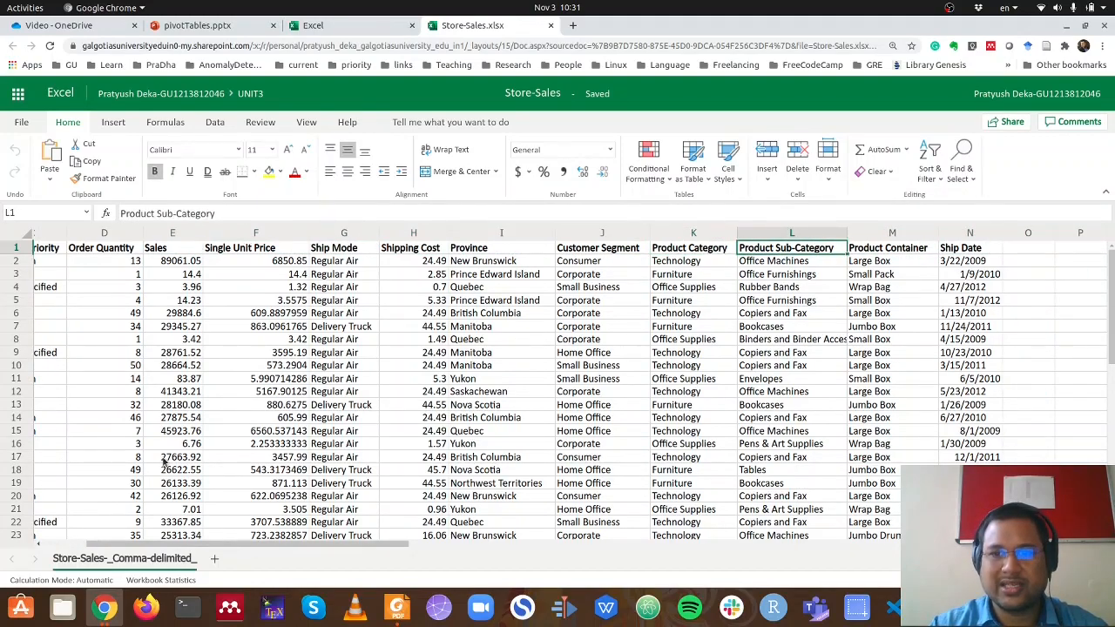
{"action": "key", "text": "Left"}
{"action": "key", "text": "Left"}
{"action": "key", "text": "Left"}
{"action": "key", "text": "Right"}
{"action": "key", "text": "Right"}
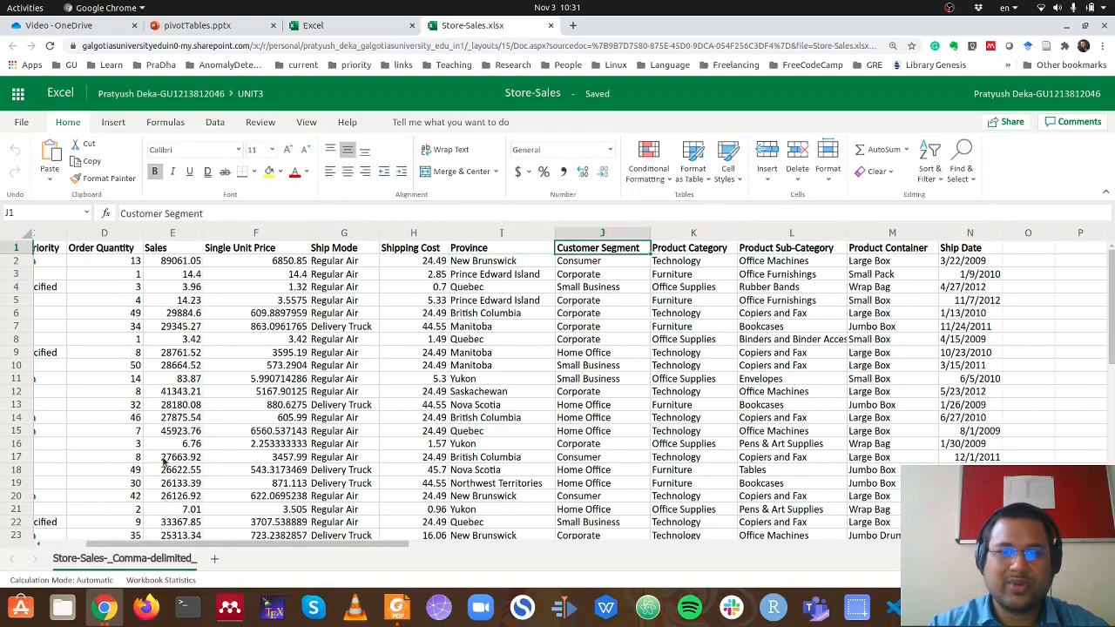
Inspect the Shipping Cost and Province values of the first record
{"action": "key", "text": "Down"}
{"action": "key", "text": "Left"}
{"action": "key", "text": "Left"}
{"action": "key", "text": "Left"}
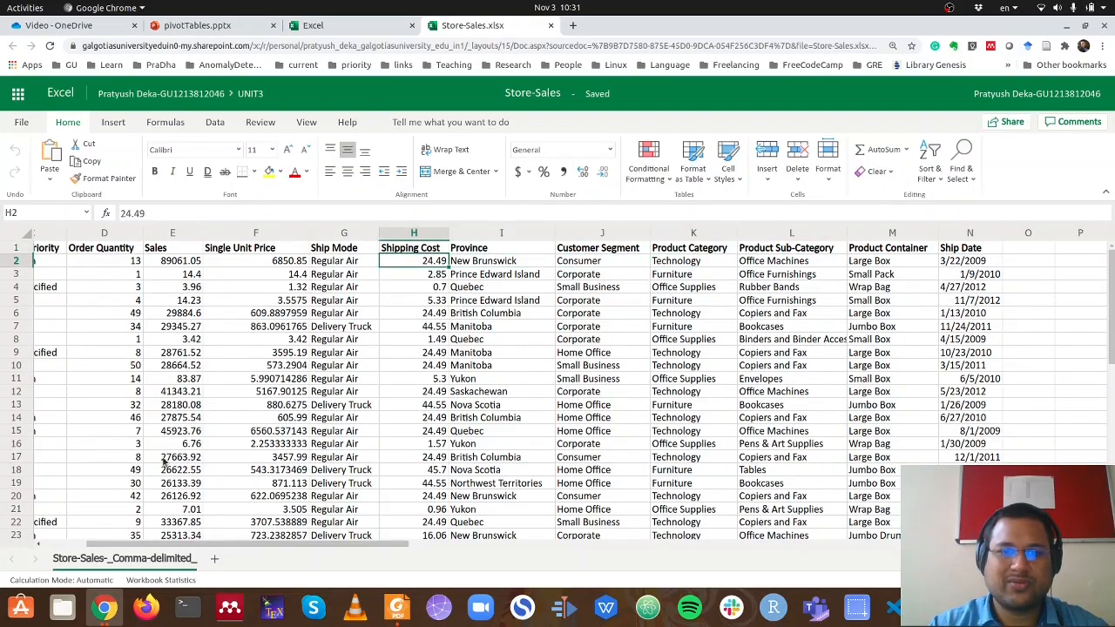
{"action": "key", "text": "Right"}
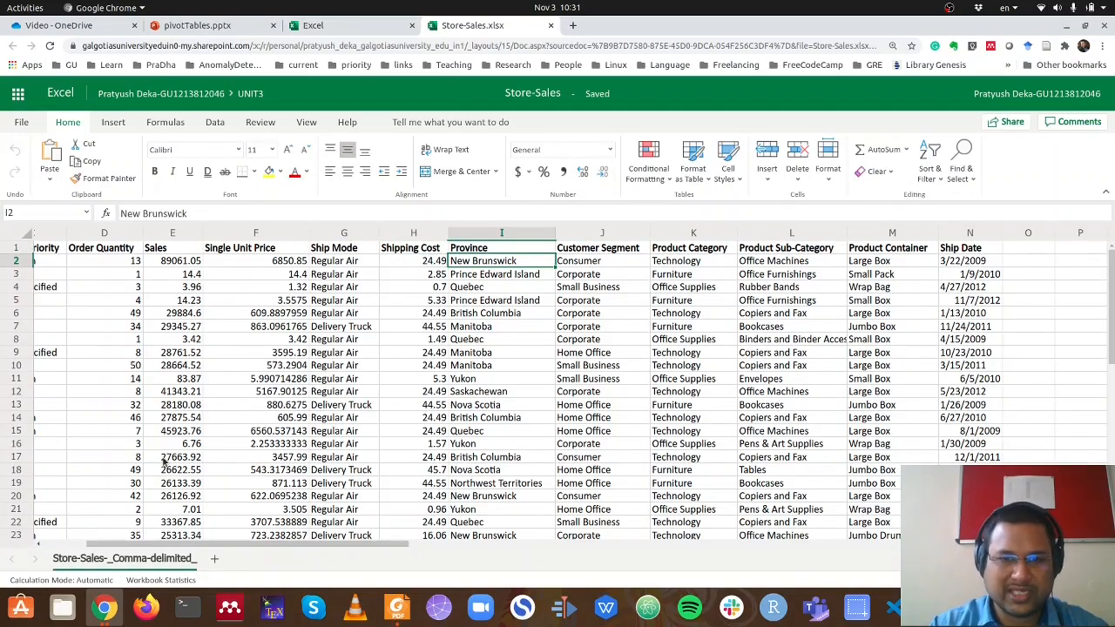
{"action": "key", "text": "Left"}
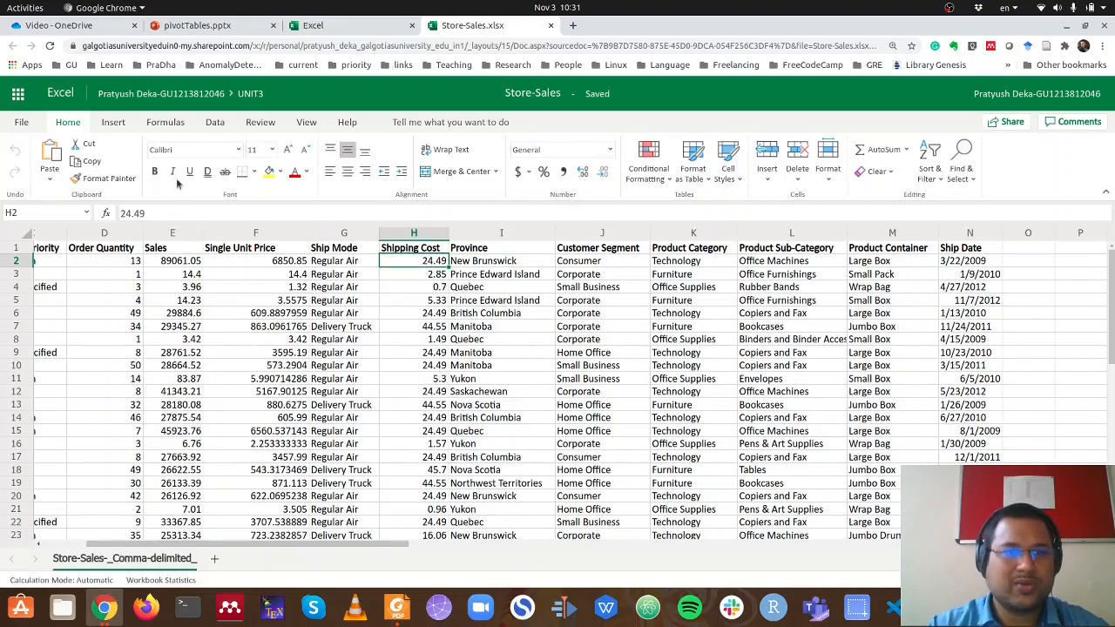
{"action": "left_click", "coordinate": [113, 123]}
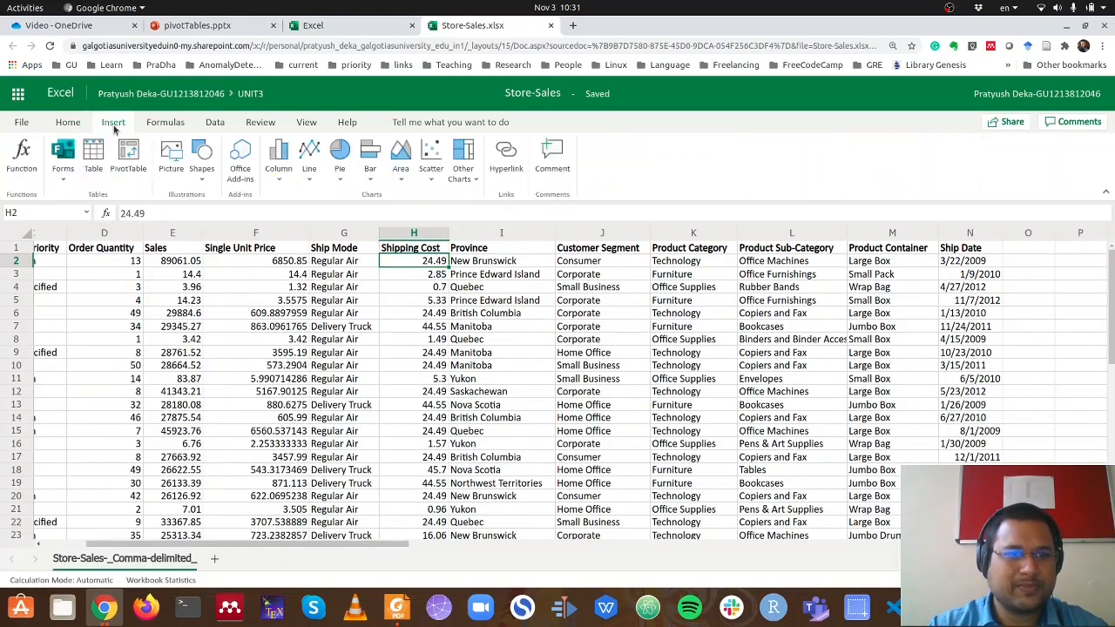
{"action": "left_click", "coordinate": [122, 168]}
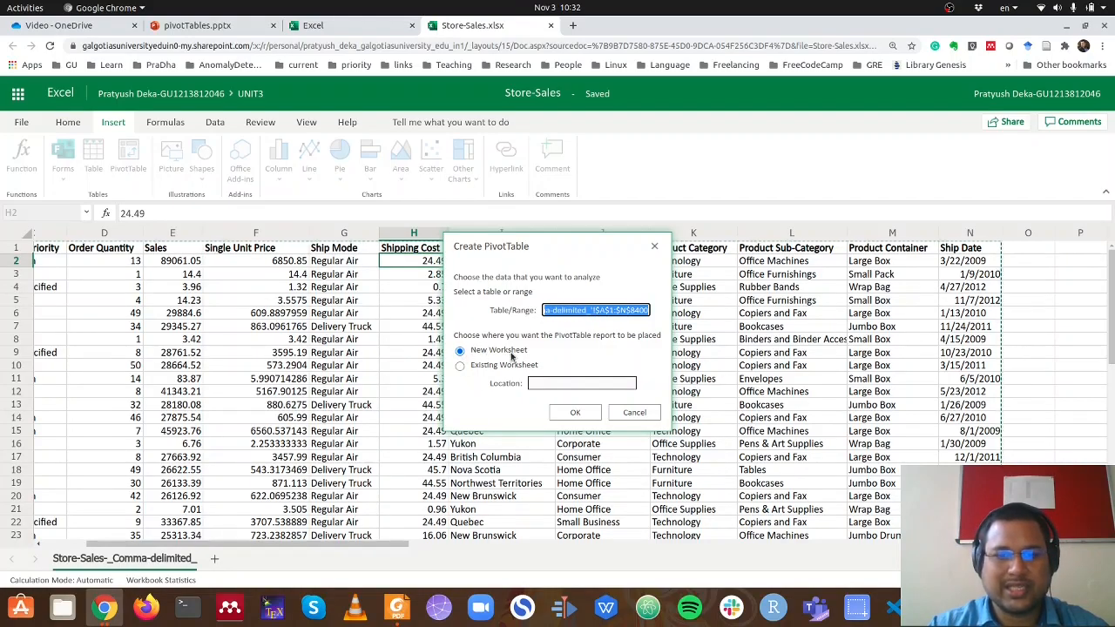
{"action": "left_click", "coordinate": [635, 413]}
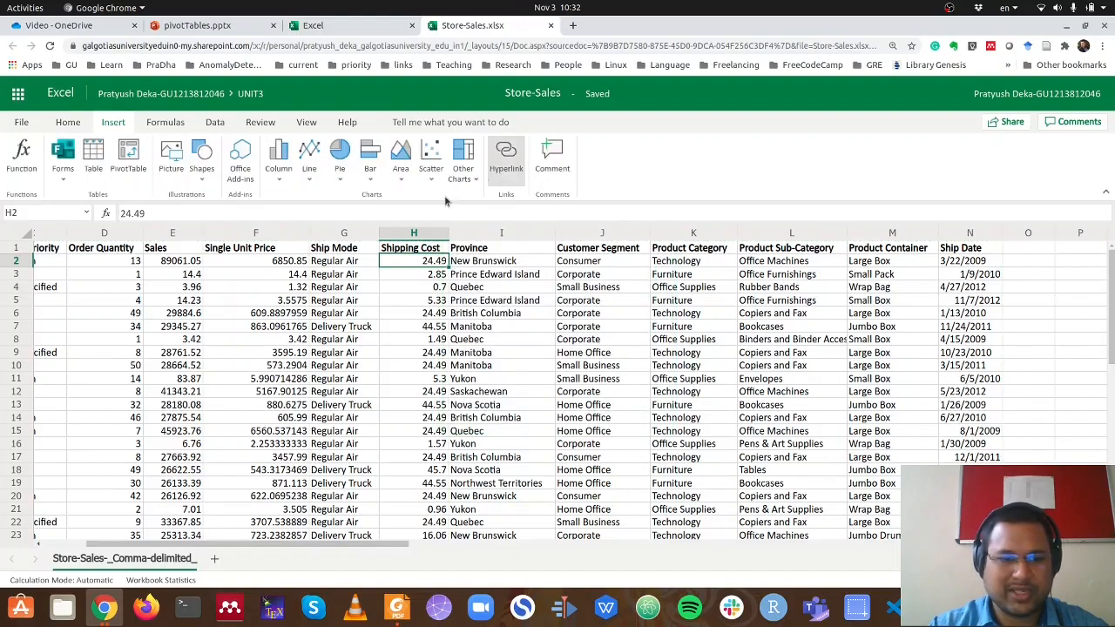
{"action": "left_click", "coordinate": [279, 380]}
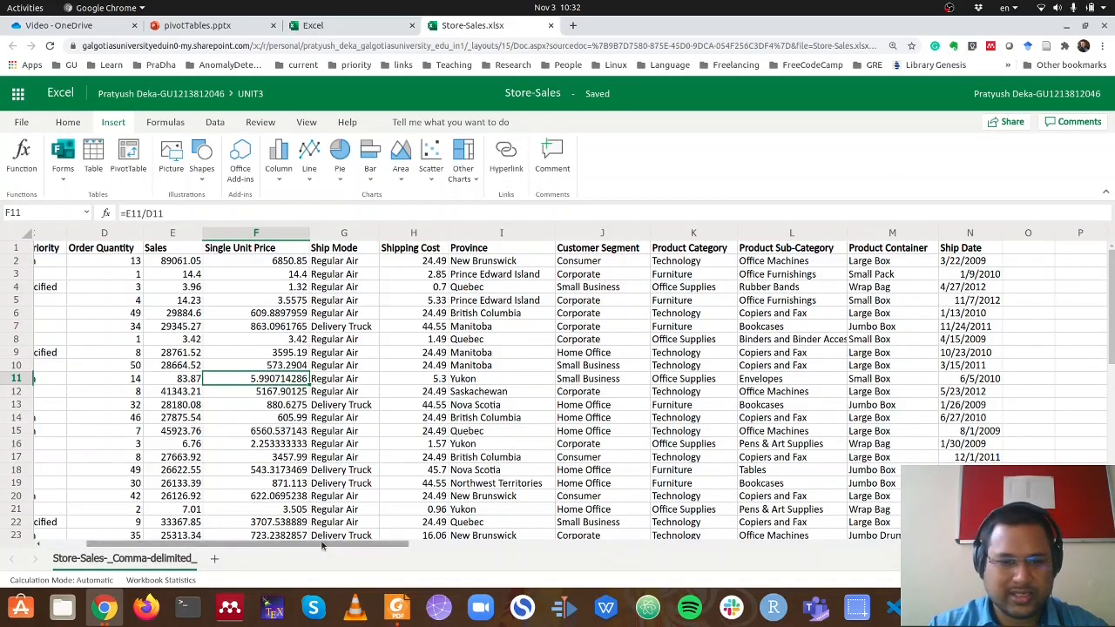
{"action": "scroll", "coordinate": [320, 547], "scroll_direction": "left", "scroll_amount": 3}
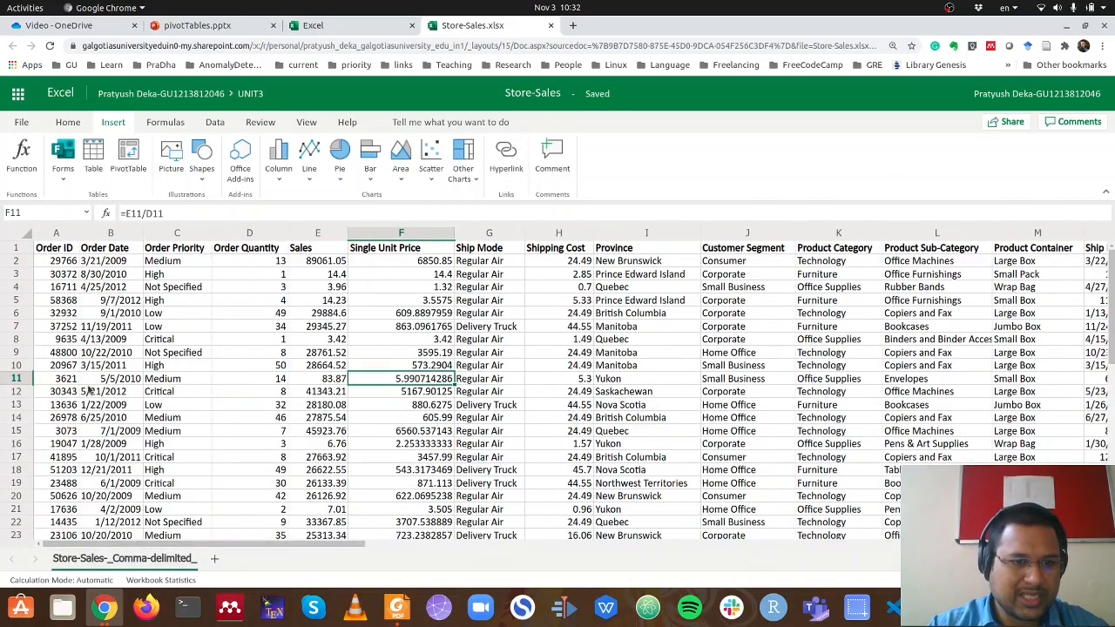
Add a blank worksheet to the workbook and delete it again
{"action": "left_click", "coordinate": [215, 559]}
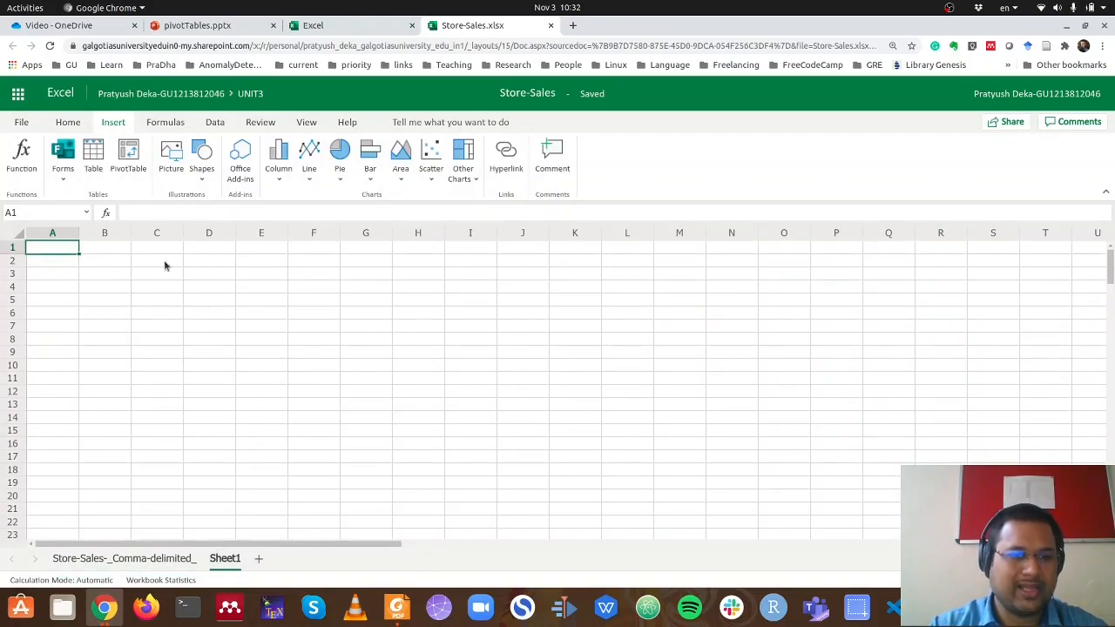
{"action": "right_click", "coordinate": [228, 559]}
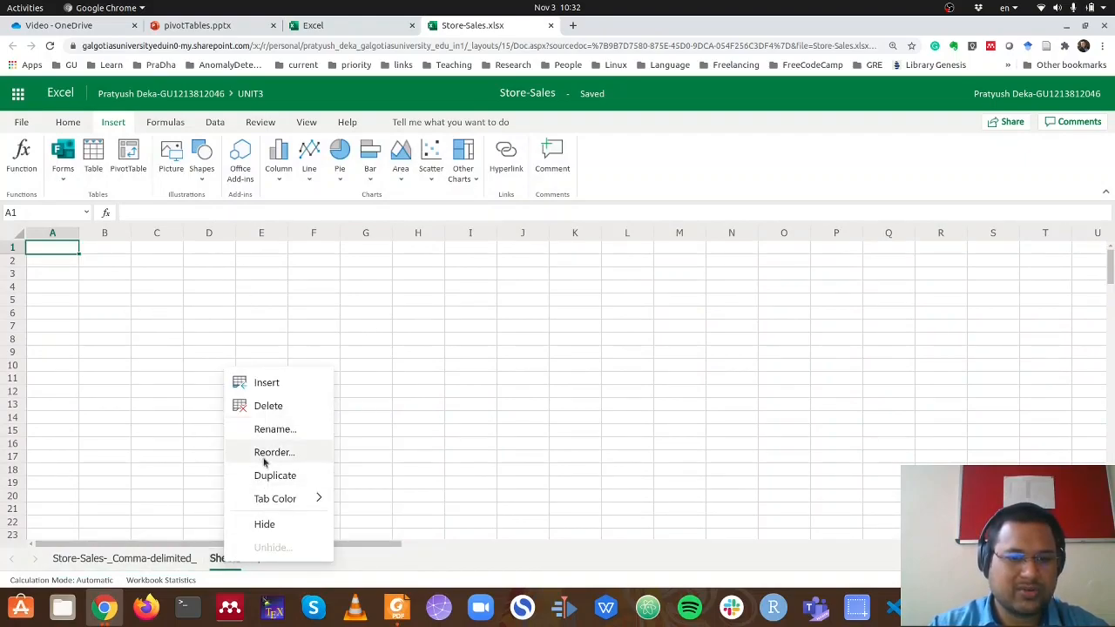
{"action": "left_click", "coordinate": [265, 407]}
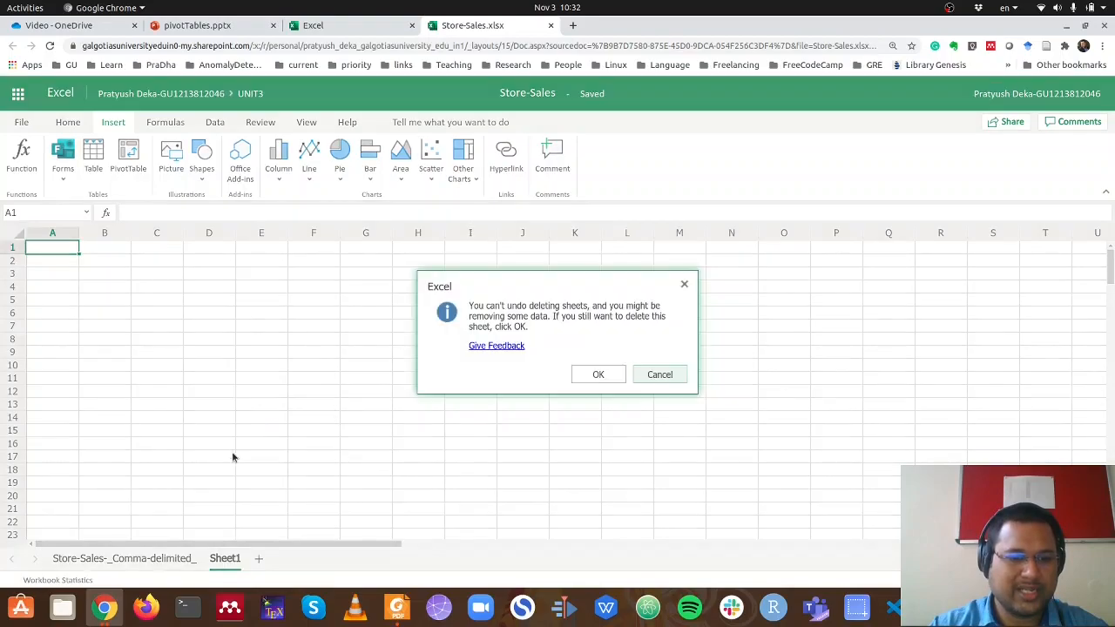
{"action": "left_click", "coordinate": [596, 375]}
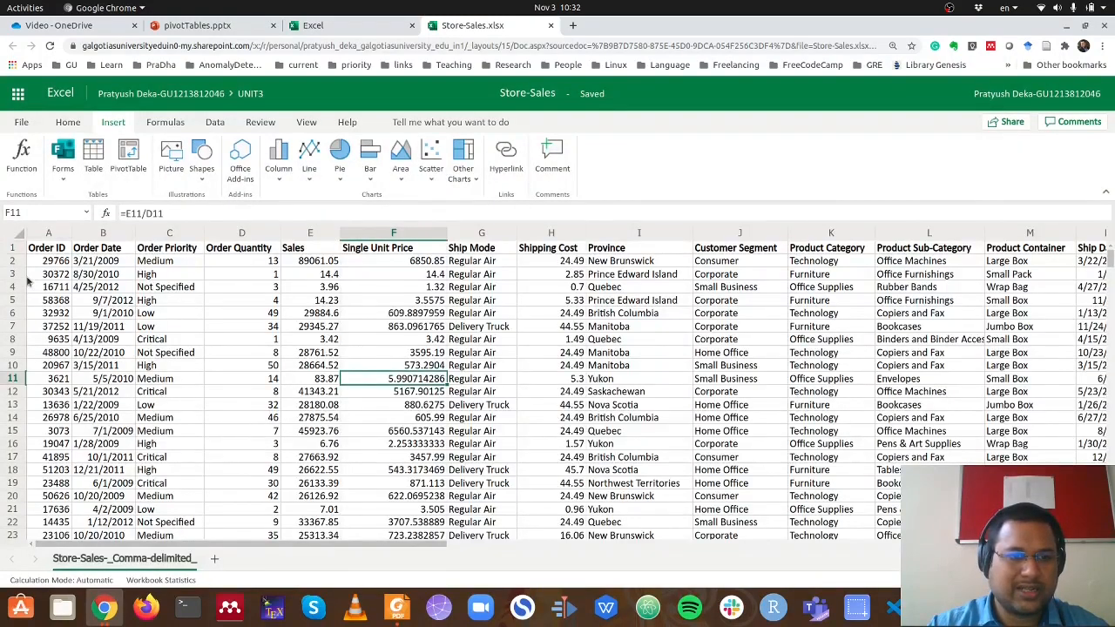
Create a PivotTable from the store sales data range A1:N8400 on a new worksheet
{"action": "left_click", "coordinate": [36, 263]}
{"action": "left_click", "coordinate": [128, 157]}
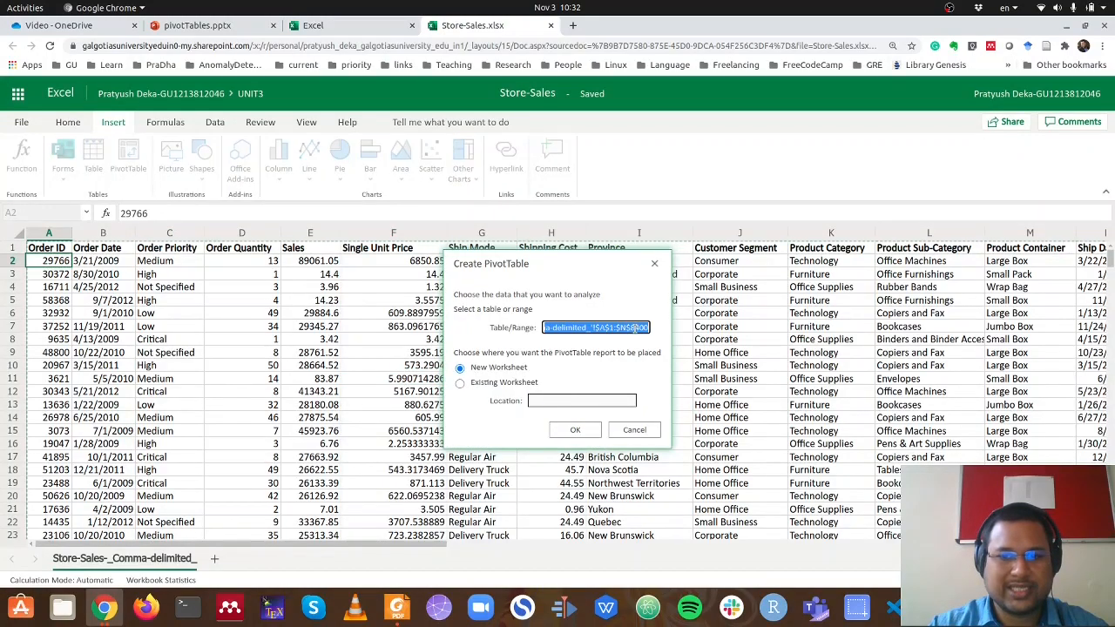
{"action": "left_click", "coordinate": [582, 430]}
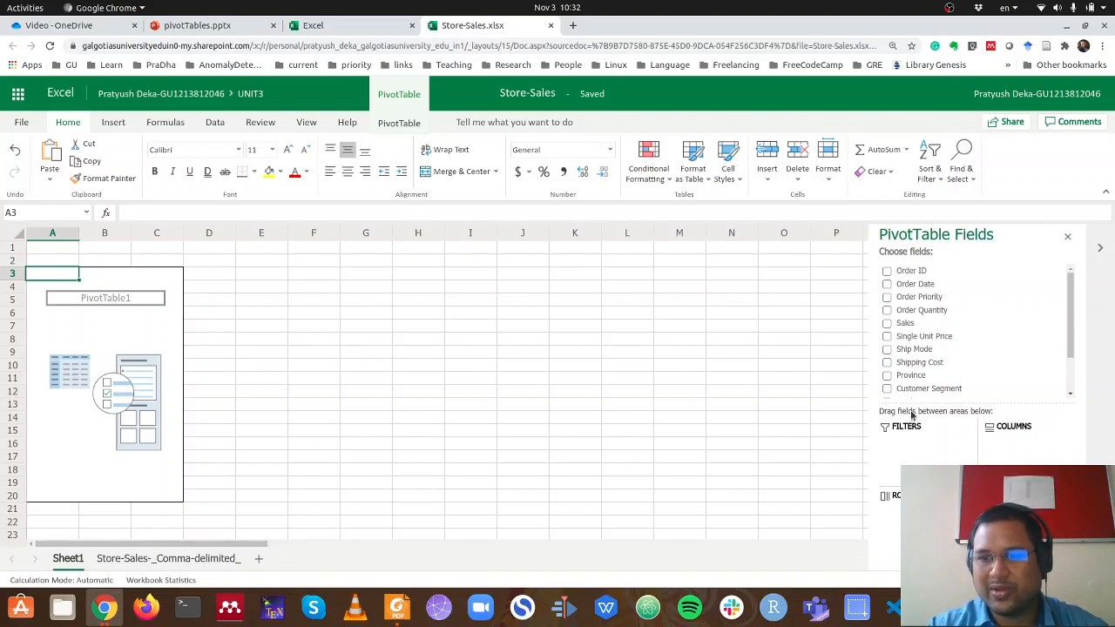
Add Province to the PivotTable as a report filter and Product Category as the row field
{"action": "left_click", "coordinate": [888, 375]}
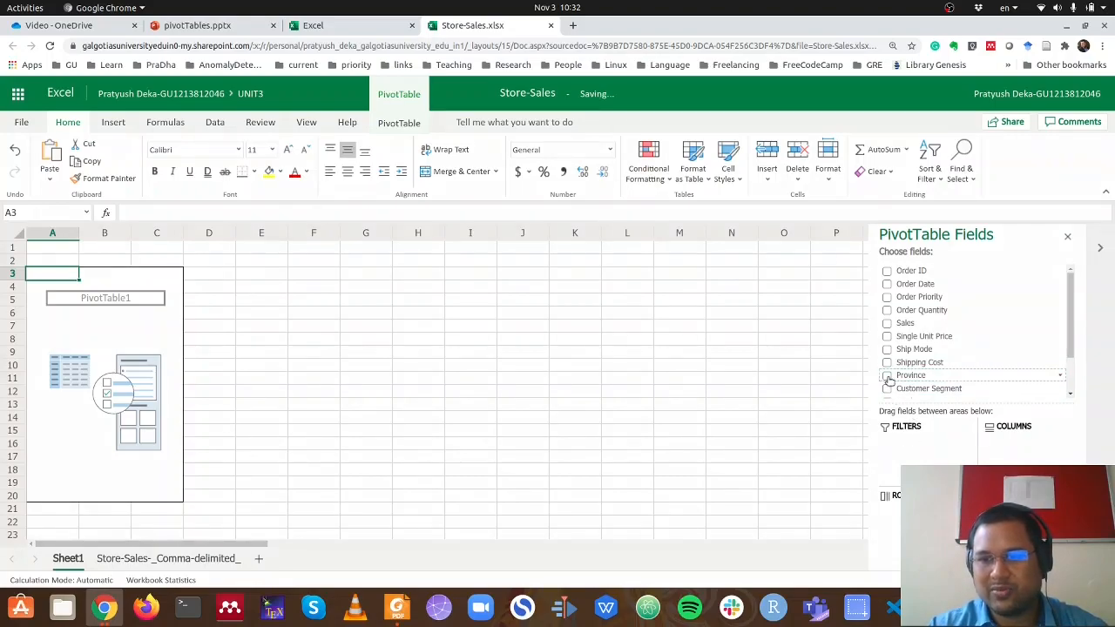
{"action": "left_click_drag", "start_coordinate": [891, 506], "coordinate": [888, 440]}
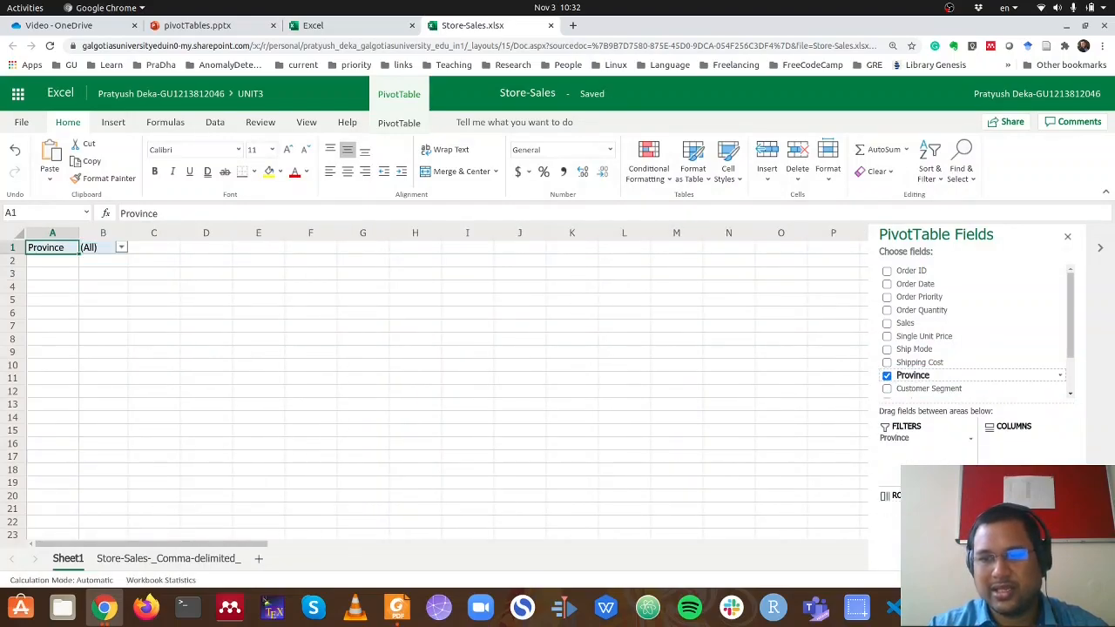
{"action": "scroll", "coordinate": [941, 379], "scroll_direction": "down", "scroll_amount": 1}
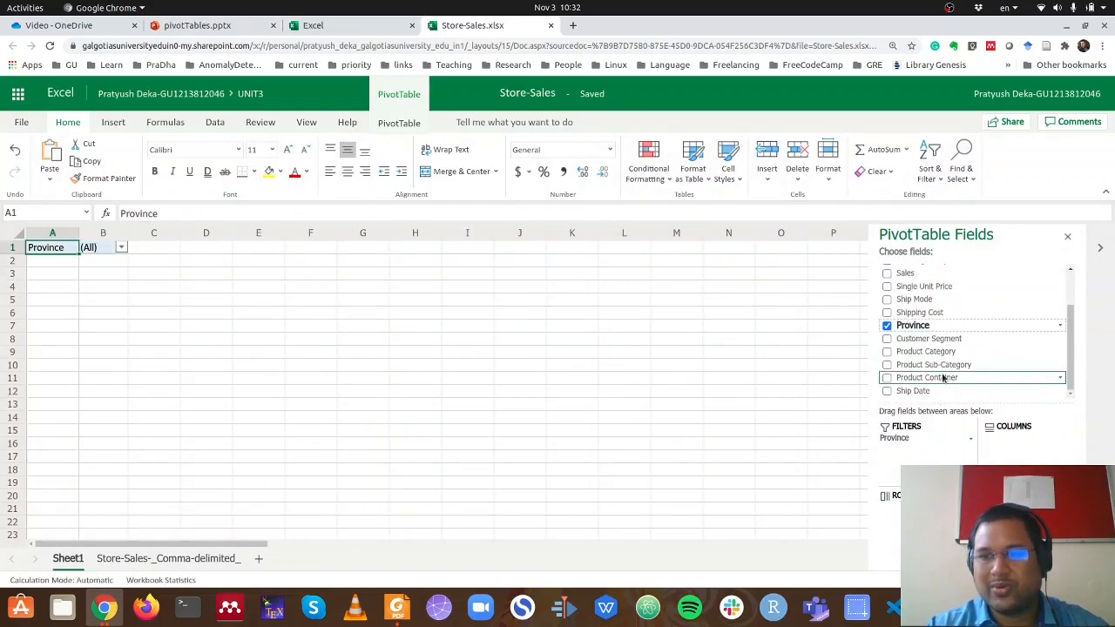
{"action": "left_click", "coordinate": [887, 352]}
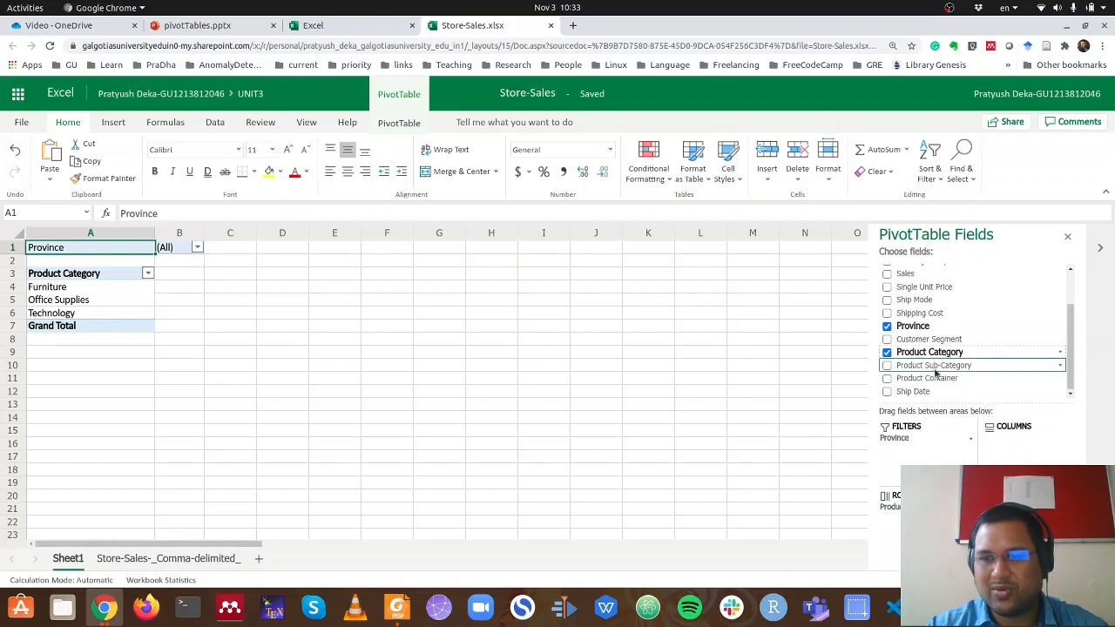
Add Sales to the PivotTable as a summed value for each product category
{"action": "scroll", "coordinate": [938, 374], "scroll_direction": "up", "scroll_amount": 2}
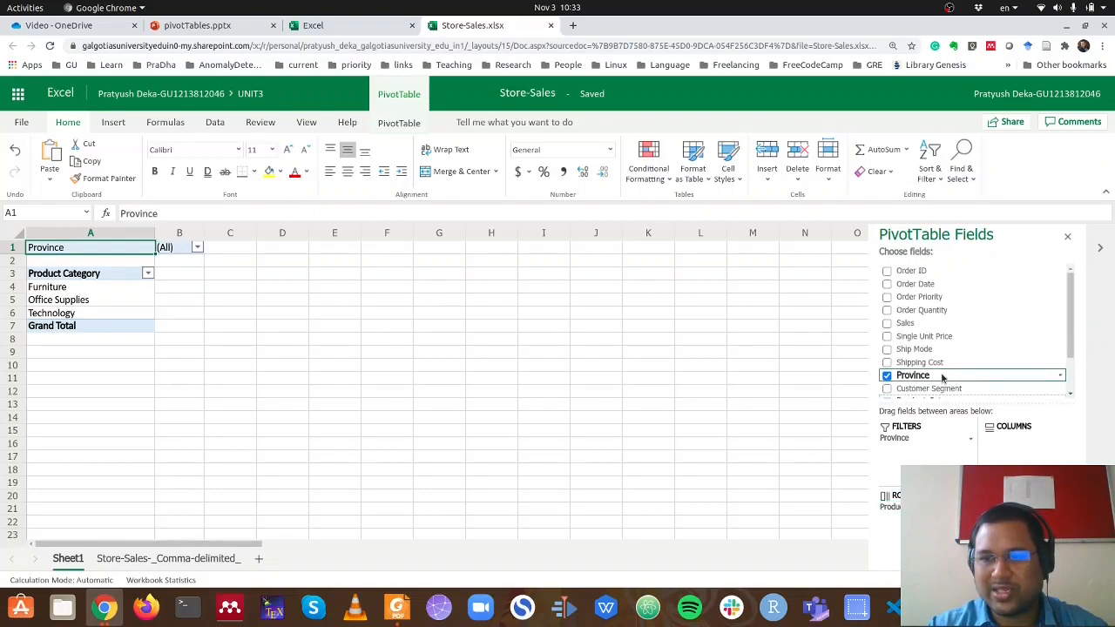
{"action": "left_click", "coordinate": [887, 324]}
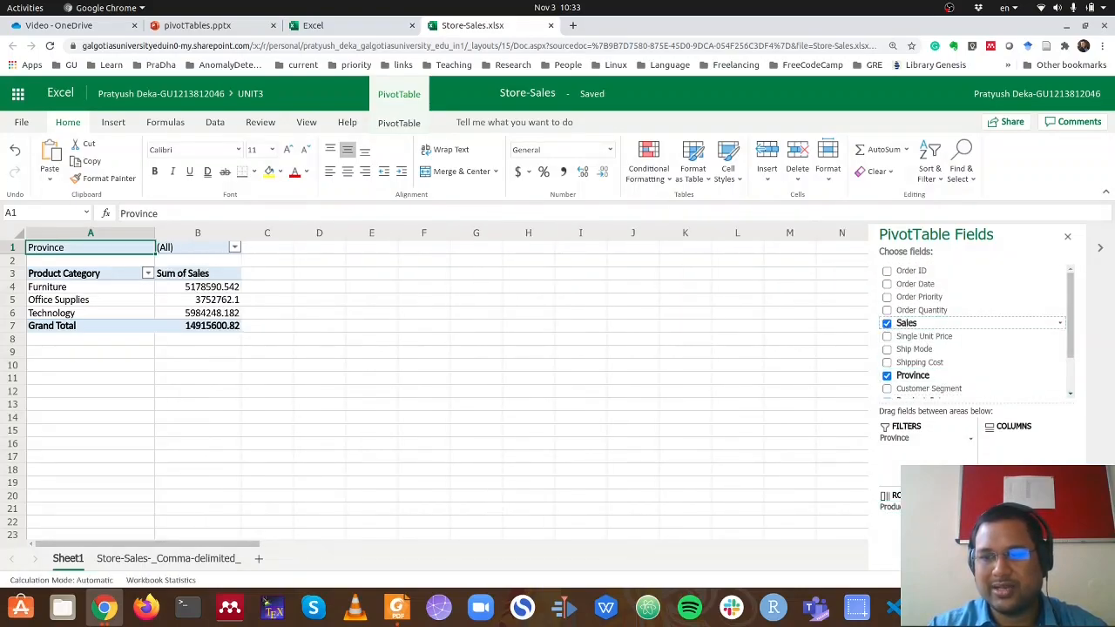
{"action": "left_click", "coordinate": [1071, 507]}
{"action": "left_click", "coordinate": [971, 500]}
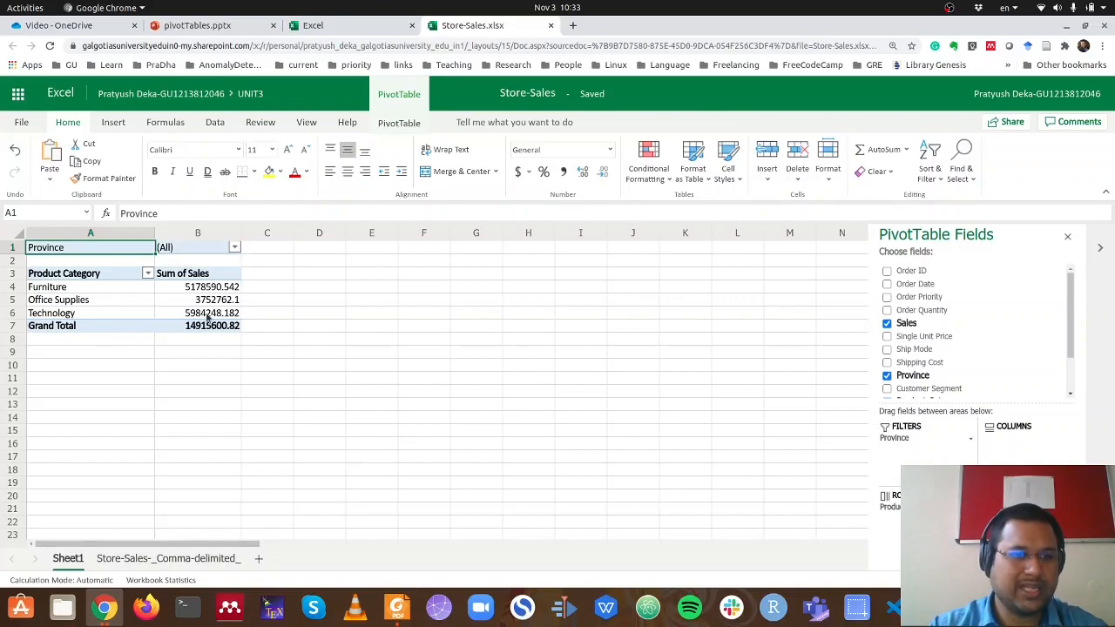
Filter the PivotTable's Province report filter to show only Alberta
{"action": "left_click", "coordinate": [235, 247]}
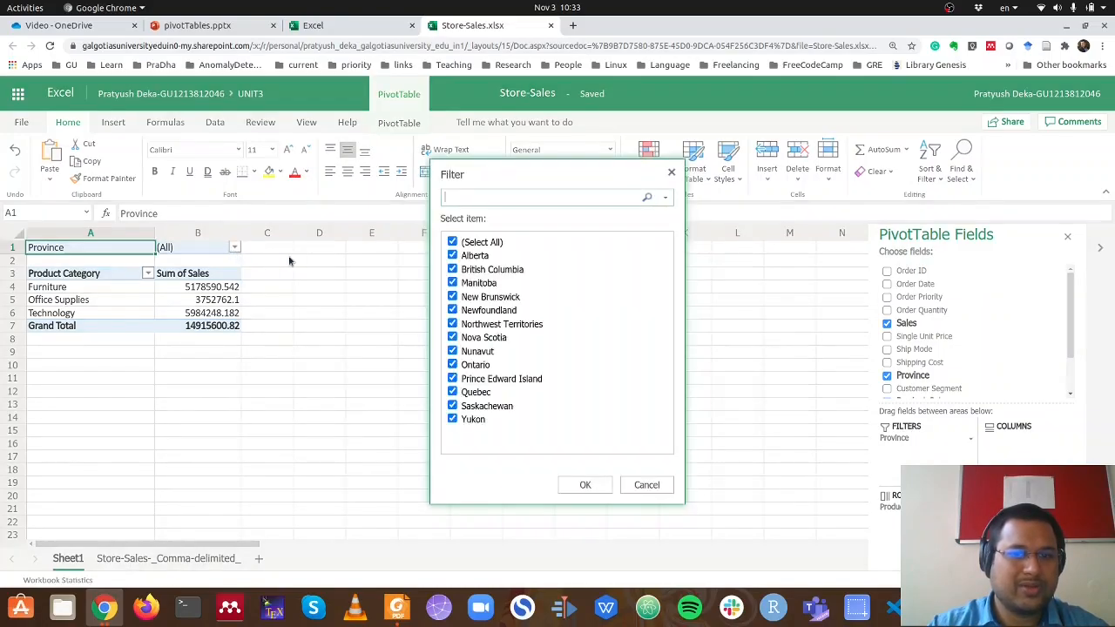
{"action": "left_click", "coordinate": [452, 243]}
{"action": "left_click", "coordinate": [452, 255]}
{"action": "left_click", "coordinate": [577, 486]}
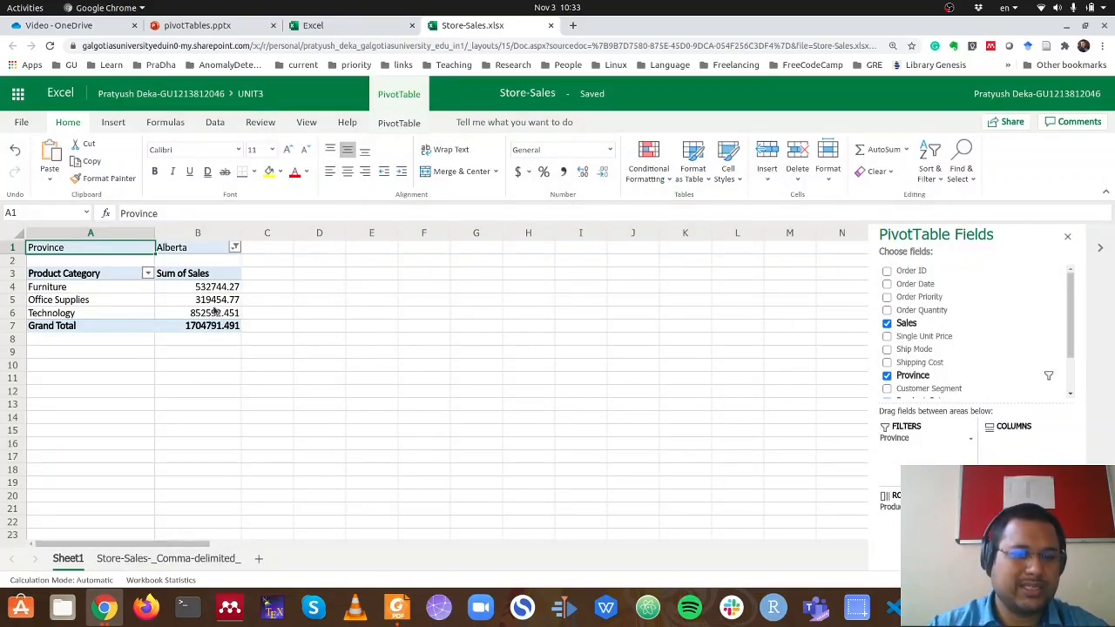
Reset the Province report filter from Alberta to include all provinces
{"action": "left_click", "coordinate": [234, 247]}
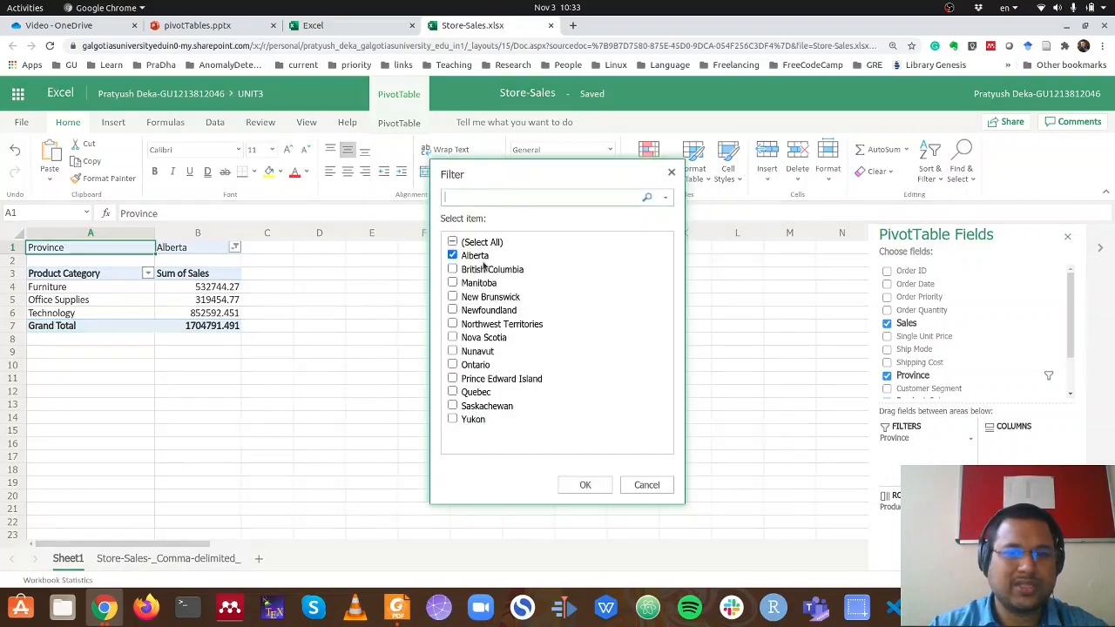
{"action": "left_click", "coordinate": [453, 243]}
{"action": "left_click", "coordinate": [575, 485]}
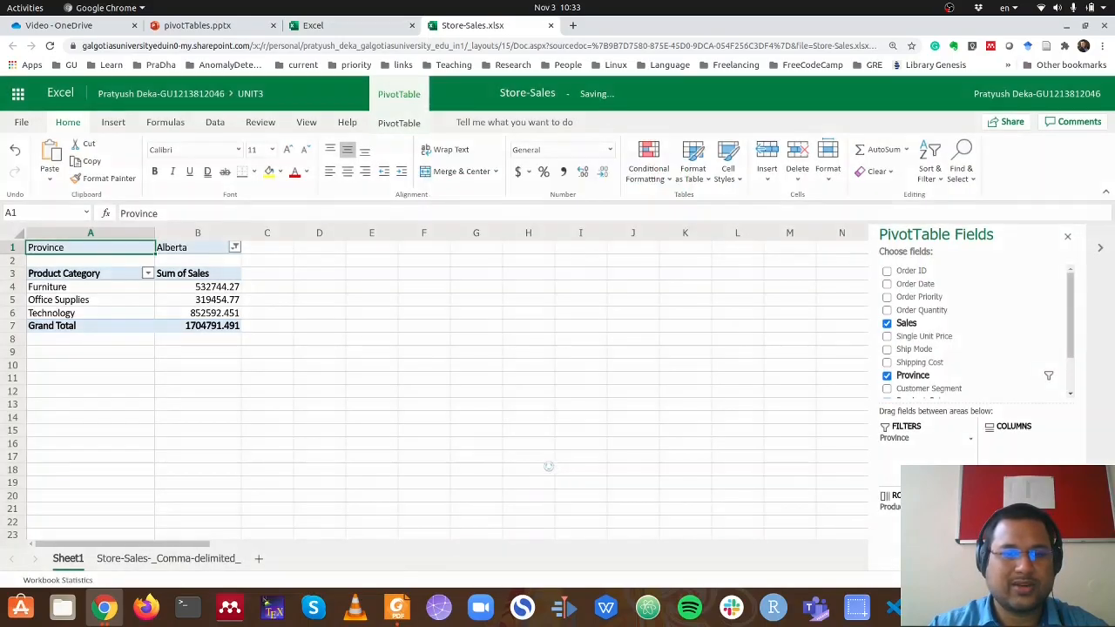
Sort the Product Category rows by Sum of Sales from largest to smallest
{"action": "left_click", "coordinate": [147, 273]}
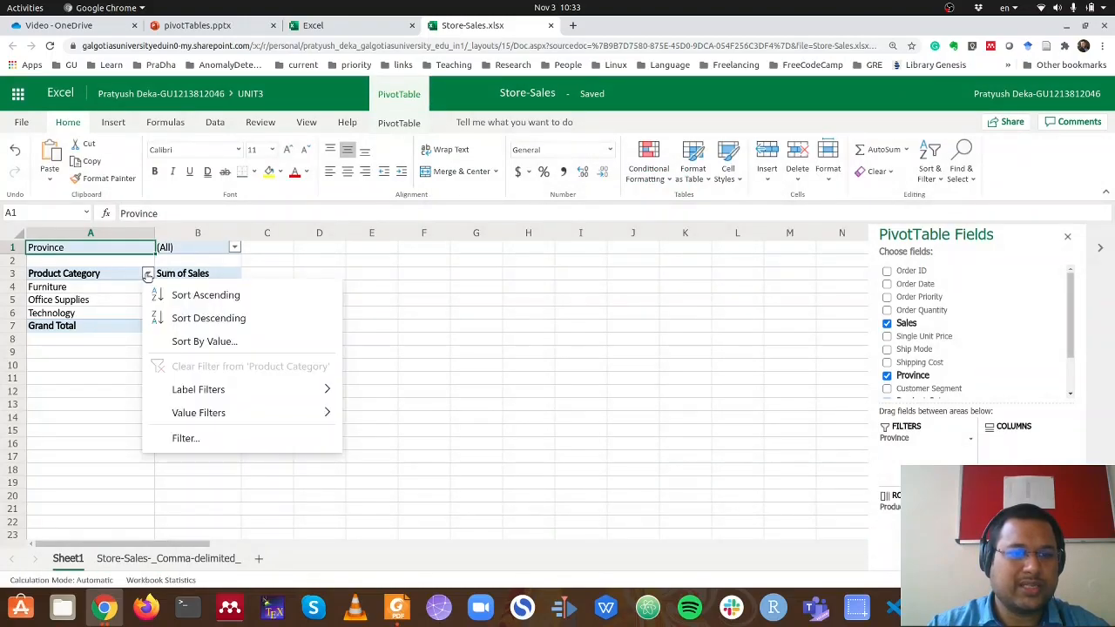
{"action": "left_click", "coordinate": [207, 342]}
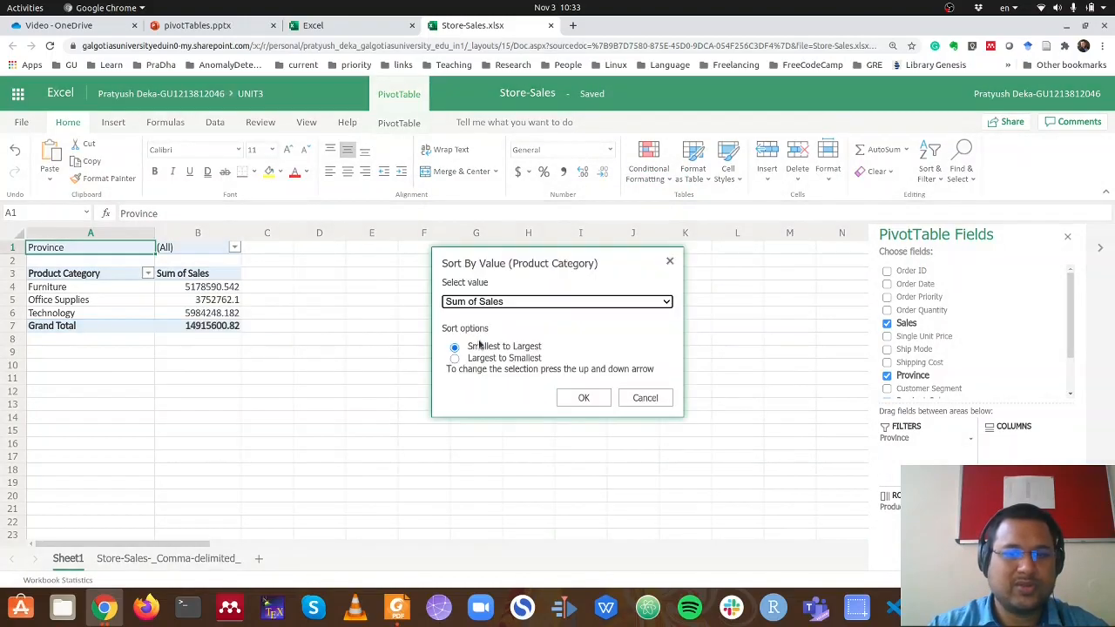
{"action": "left_click", "coordinate": [504, 361]}
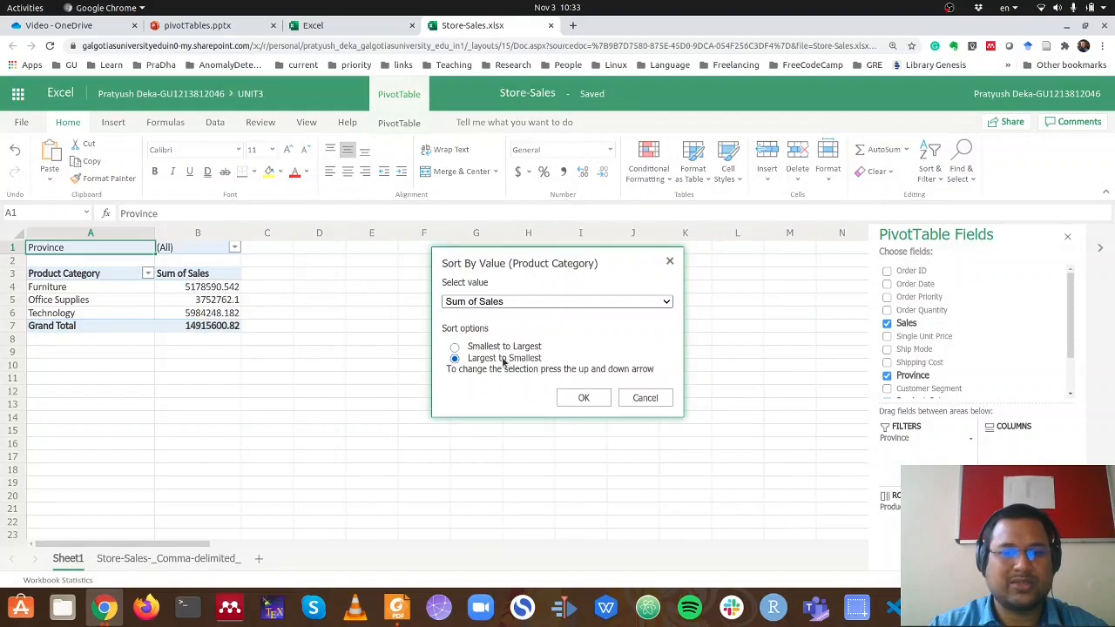
{"action": "left_click", "coordinate": [549, 303]}
{"action": "left_click", "coordinate": [546, 315]}
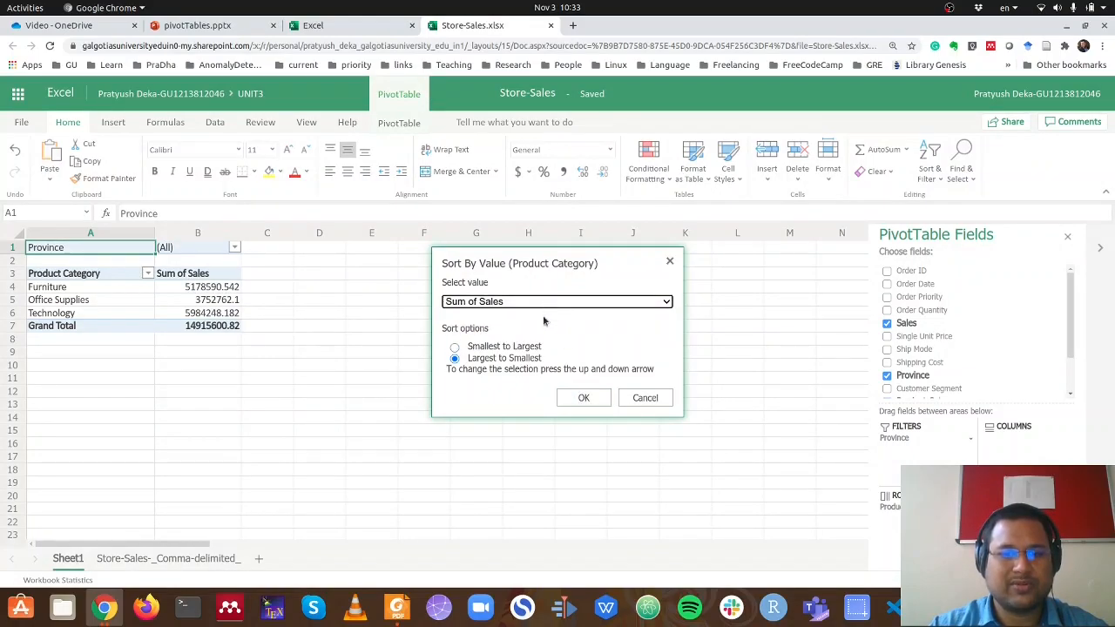
{"action": "left_click", "coordinate": [580, 399]}
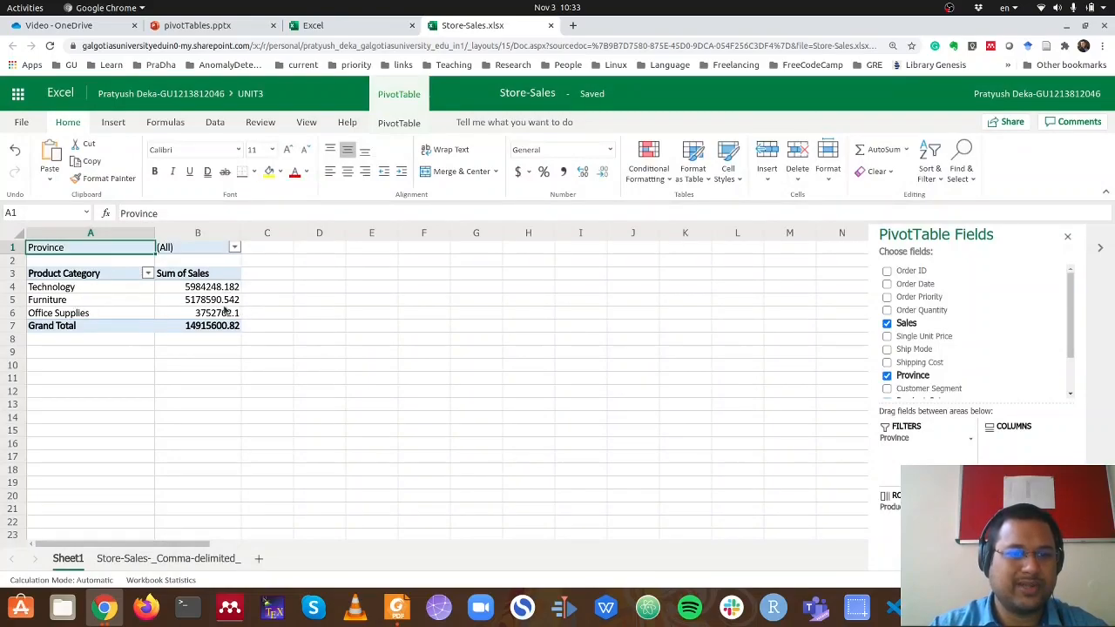
{"action": "left_click", "coordinate": [147, 273]}
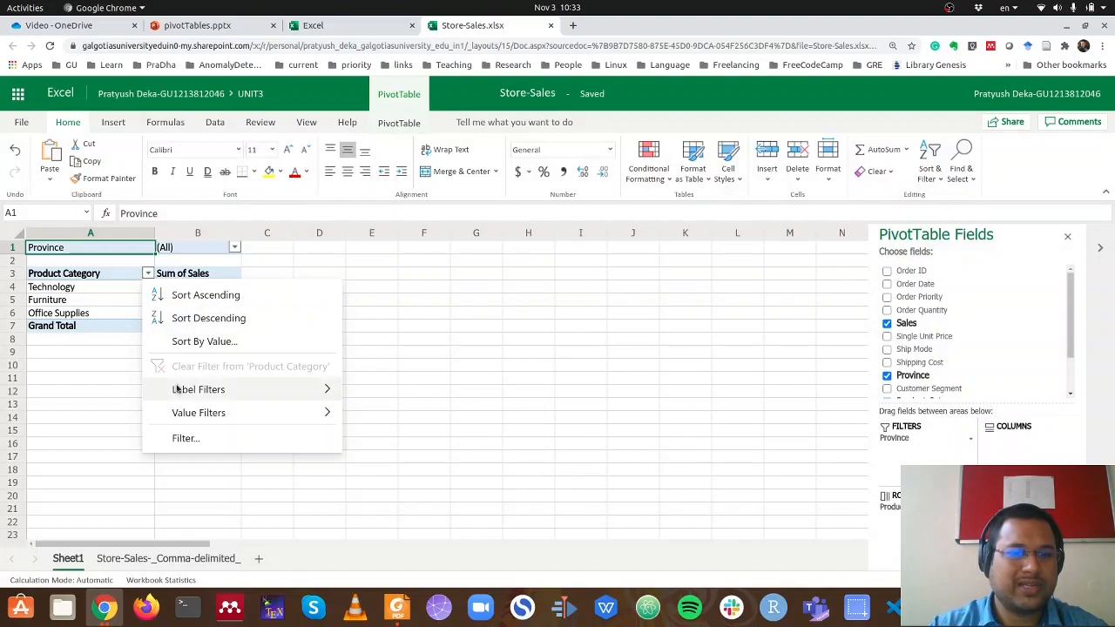
{"action": "mouse_move", "coordinate": [192, 423]}
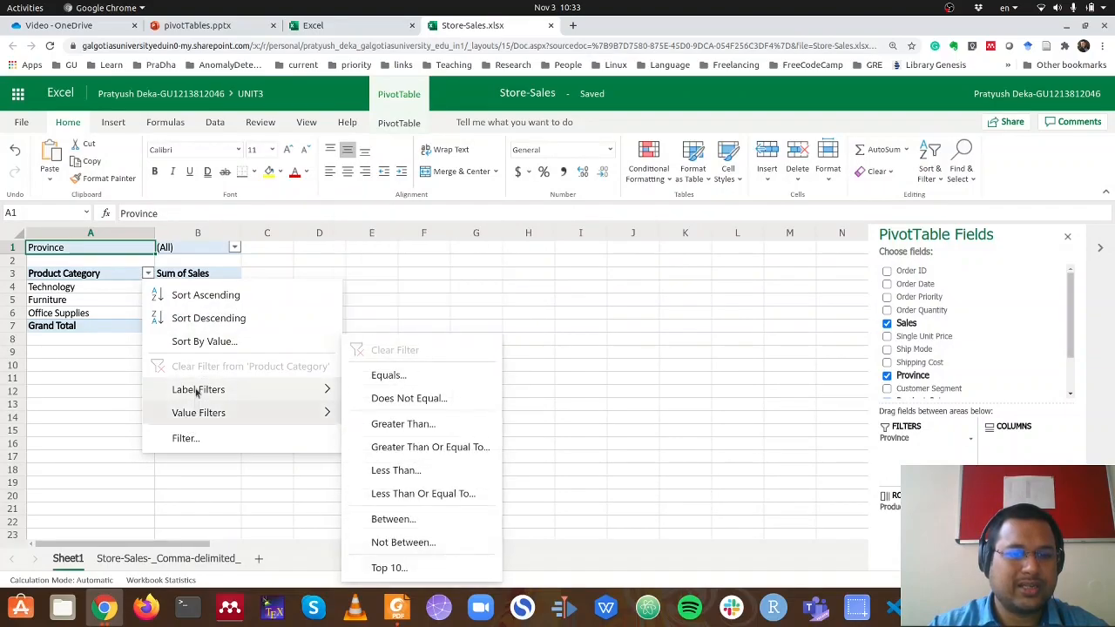
{"action": "mouse_move", "coordinate": [197, 393]}
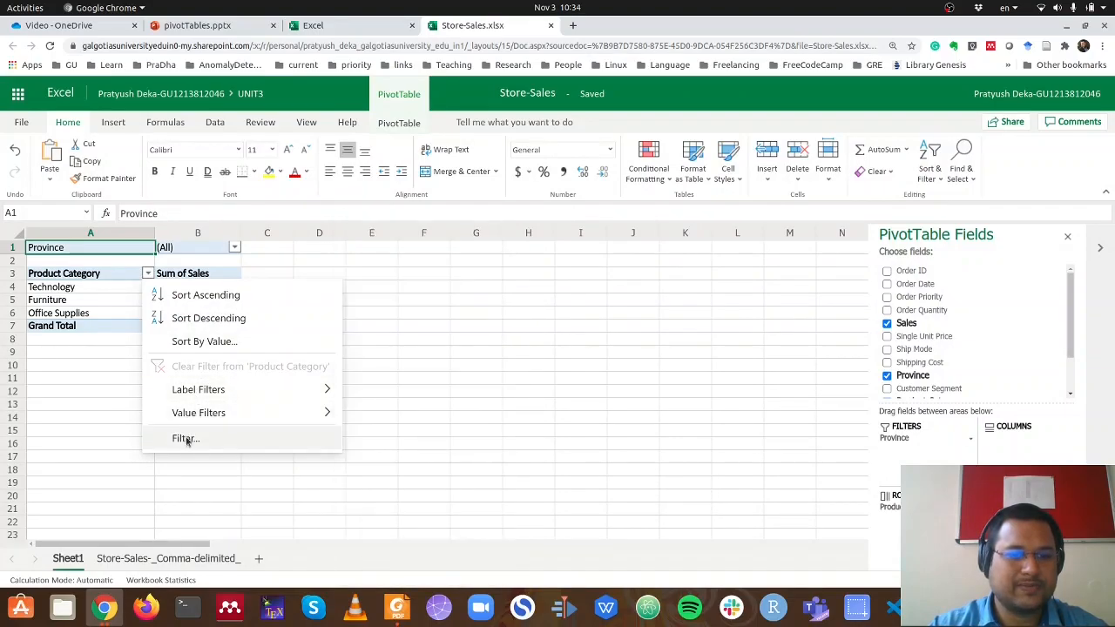
{"action": "left_click", "coordinate": [319, 274]}
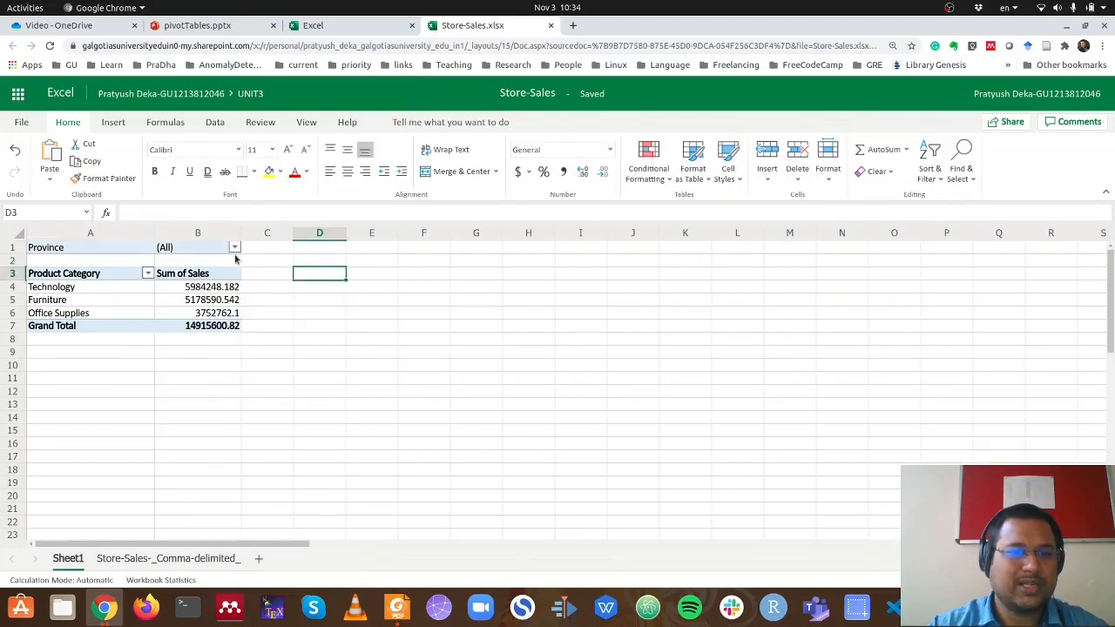
Filter the PivotTable by Province to show sales for Manitoba only
{"action": "left_click", "coordinate": [234, 248]}
{"action": "left_click", "coordinate": [452, 242]}
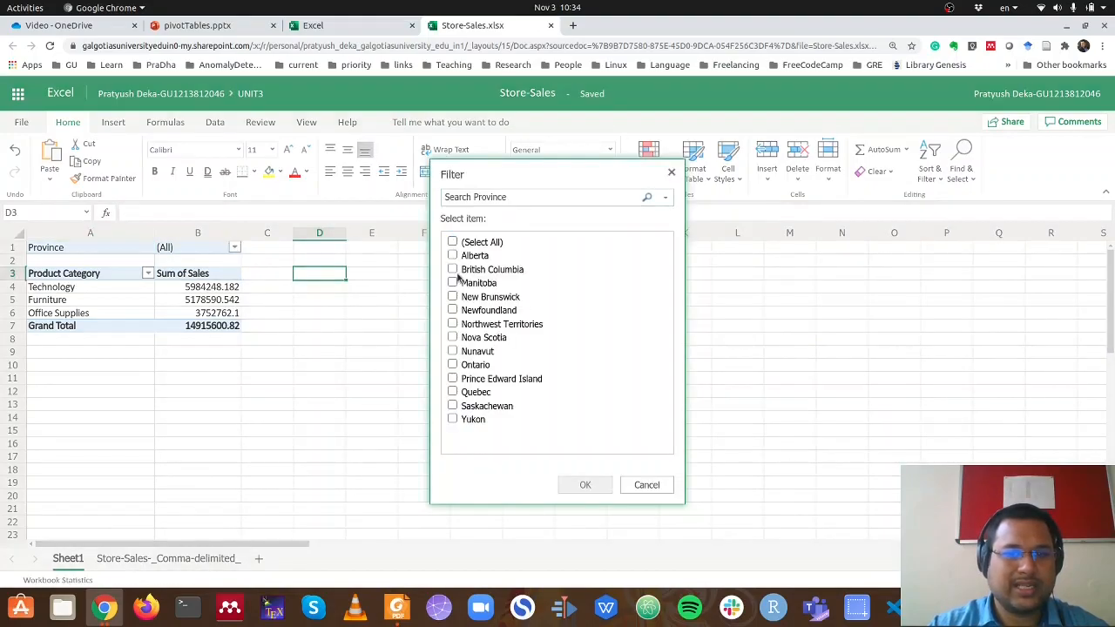
{"action": "left_click", "coordinate": [452, 283]}
{"action": "left_click", "coordinate": [577, 485]}
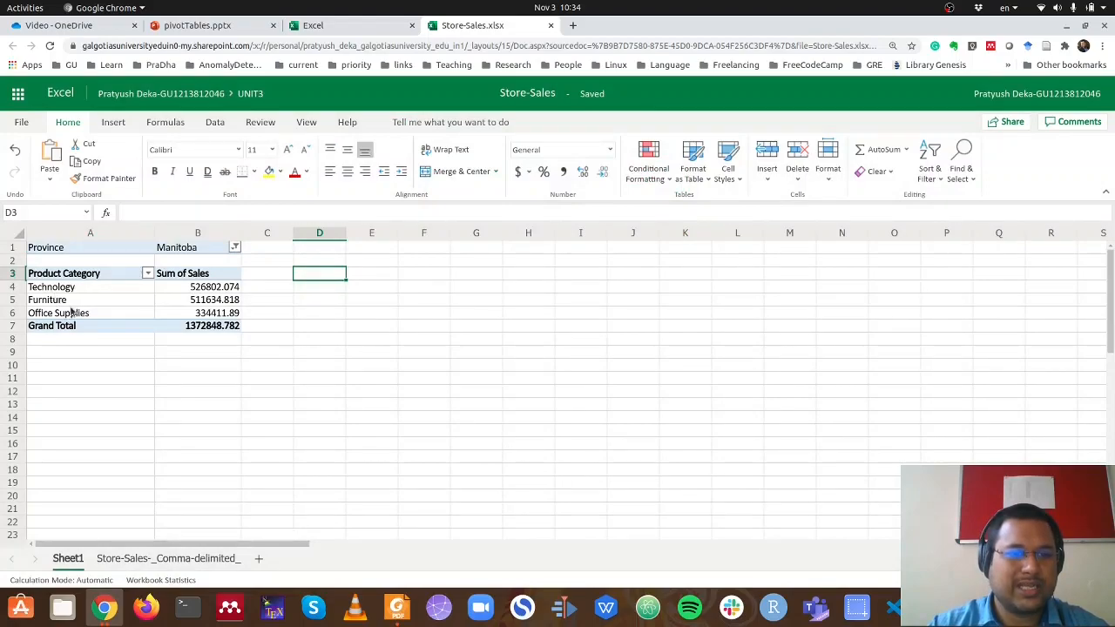
Switch the Province report filter from Manitoba to Saskachewan
{"action": "left_click", "coordinate": [236, 247]}
{"action": "left_click", "coordinate": [452, 283]}
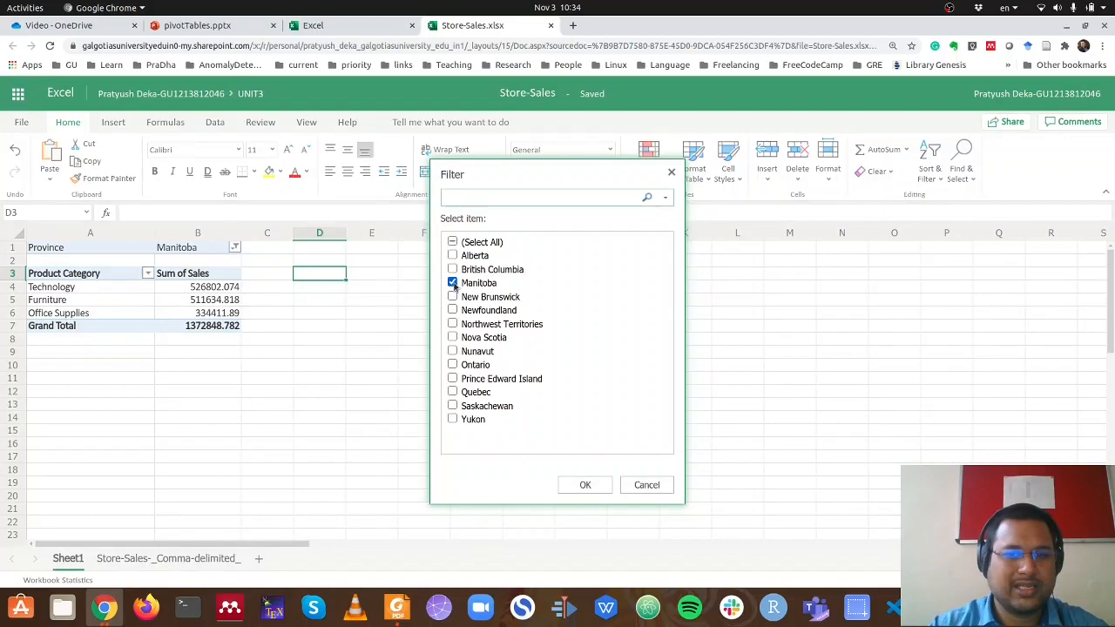
{"action": "left_click", "coordinate": [452, 406]}
{"action": "left_click", "coordinate": [580, 485]}
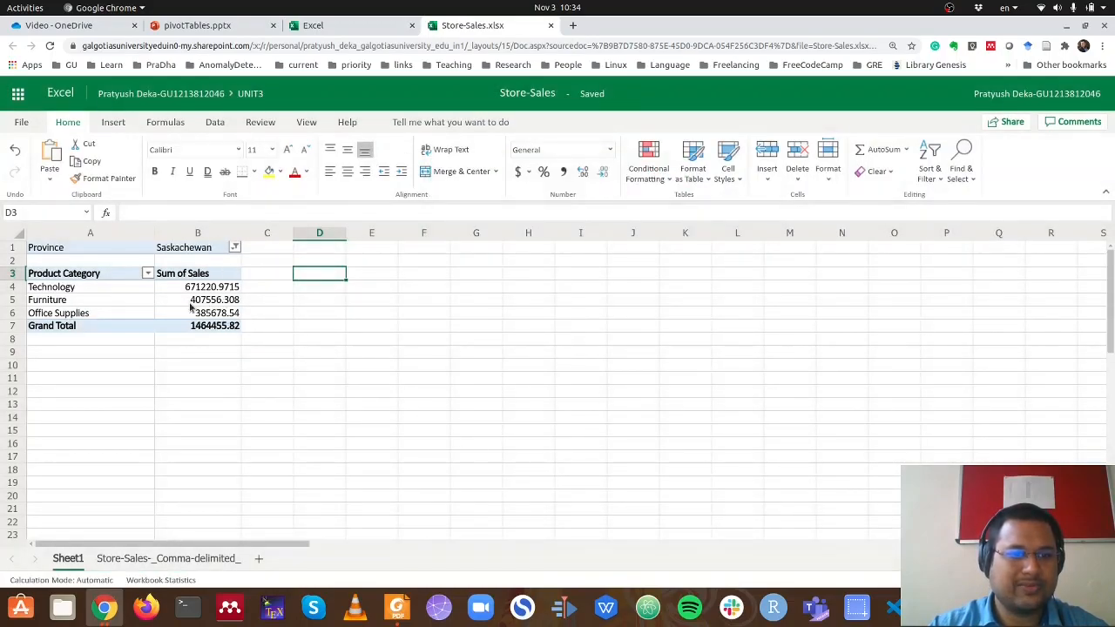
Switch the Province report filter from Saskachewan to Yukon
{"action": "left_click", "coordinate": [234, 248]}
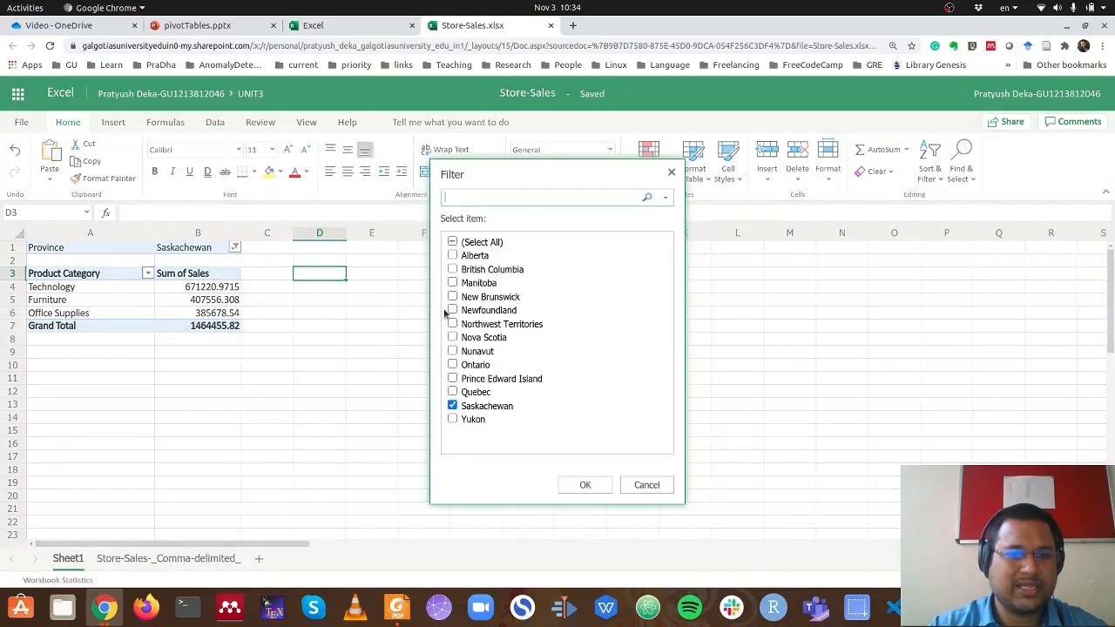
{"action": "left_click", "coordinate": [453, 406]}
{"action": "left_click", "coordinate": [453, 420]}
{"action": "left_click", "coordinate": [582, 485]}
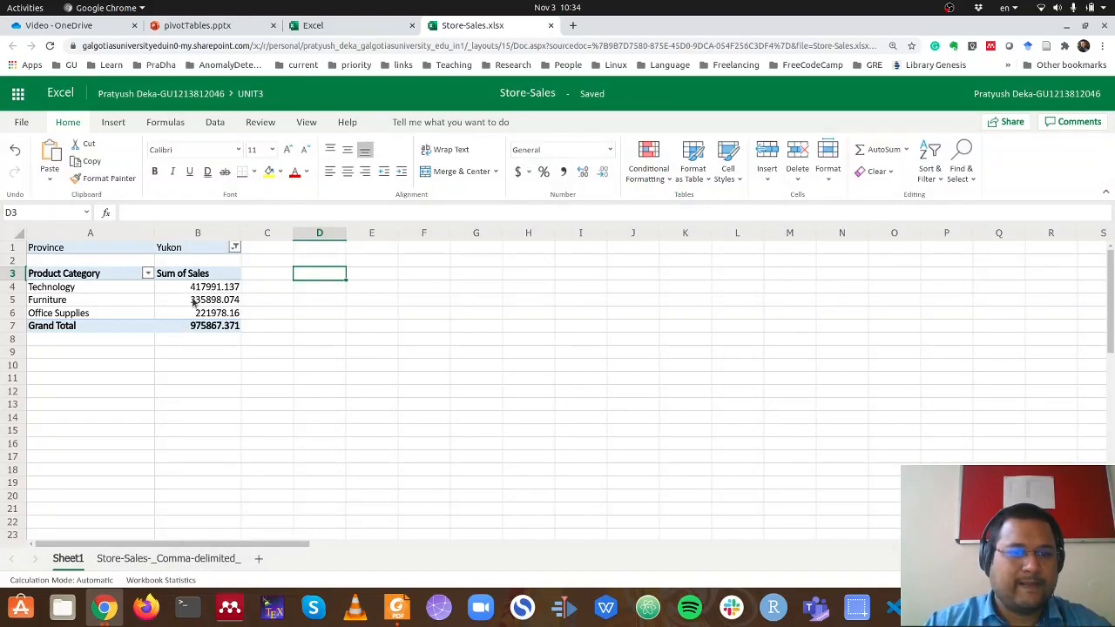
Switch the Province report filter from Yukon to British Columbia
{"action": "left_click", "coordinate": [236, 248]}
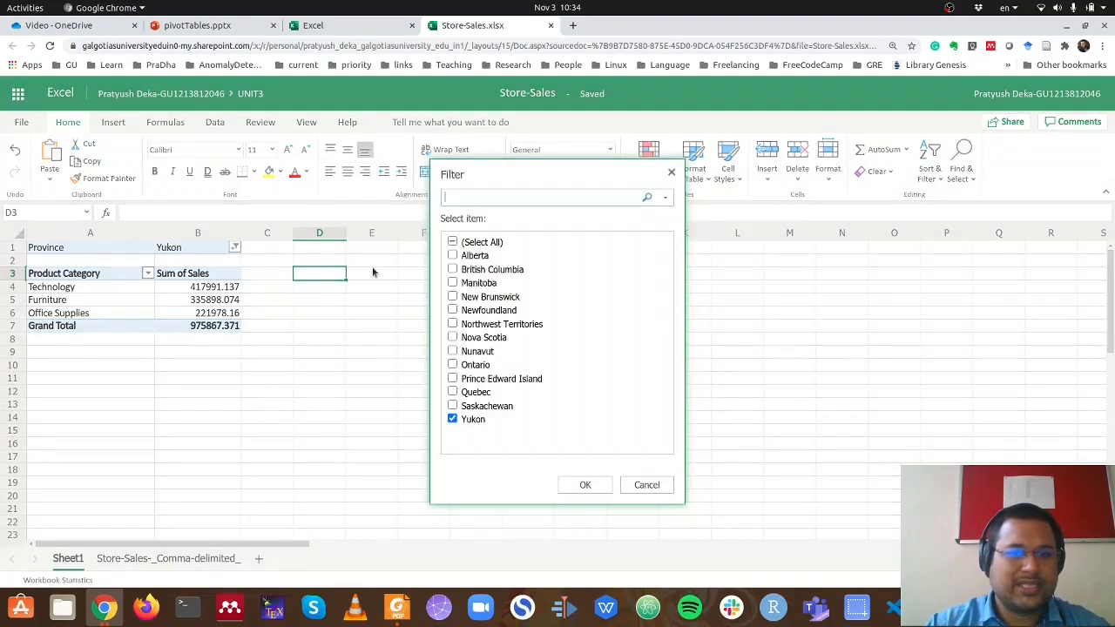
{"action": "left_click", "coordinate": [452, 419]}
{"action": "left_click", "coordinate": [453, 270]}
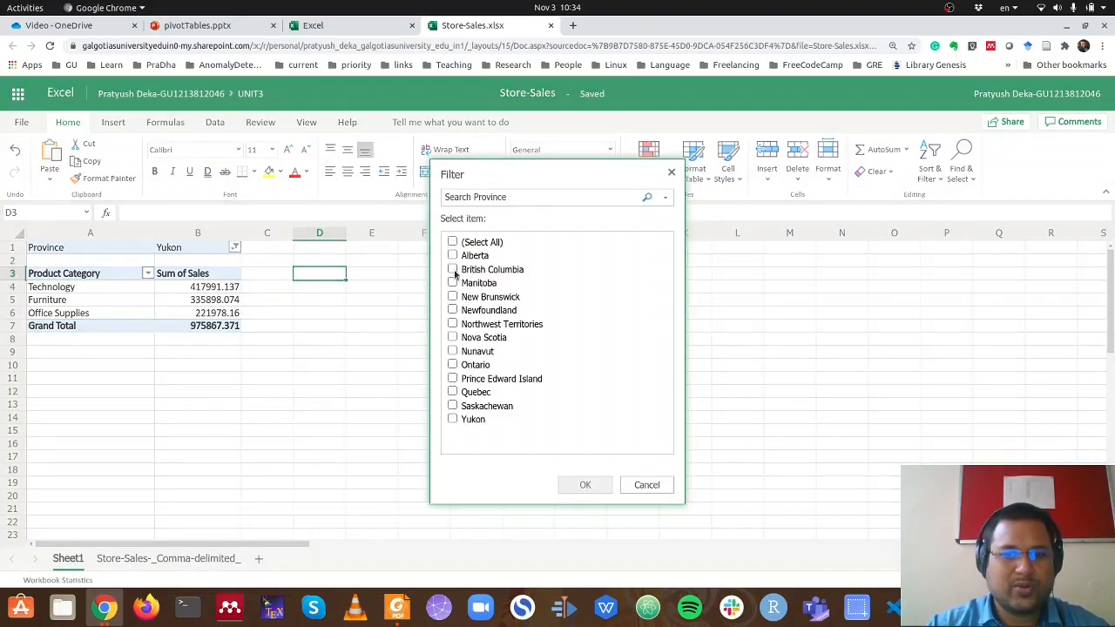
{"action": "left_click", "coordinate": [580, 485]}
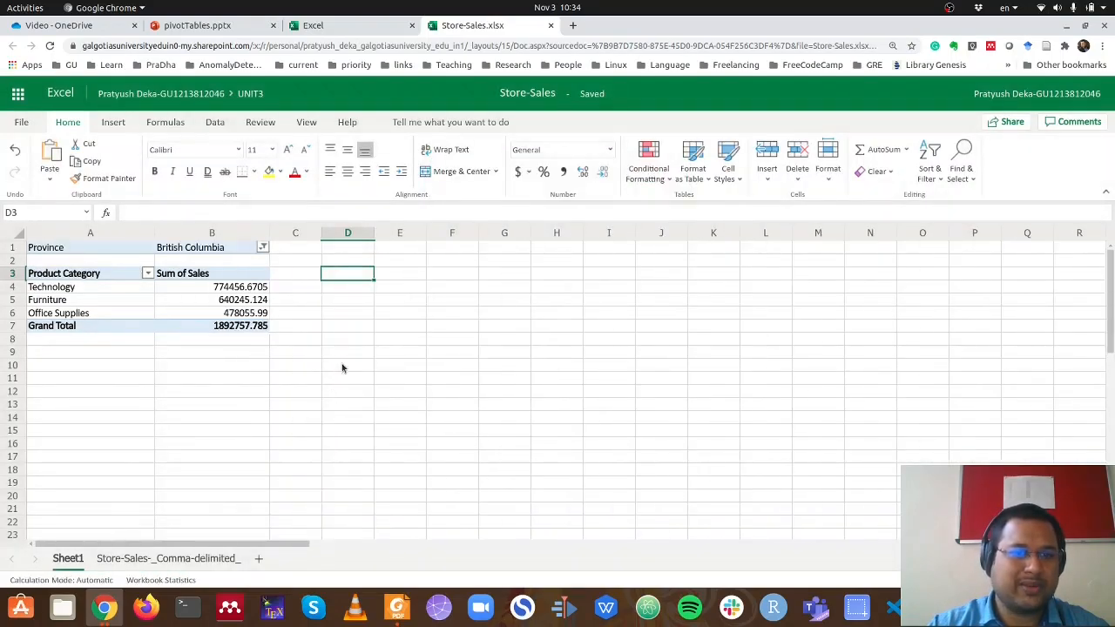
Select all provinces again in the Province report filter in place of British Columbia
{"action": "left_click", "coordinate": [264, 249]}
{"action": "left_click", "coordinate": [452, 242]}
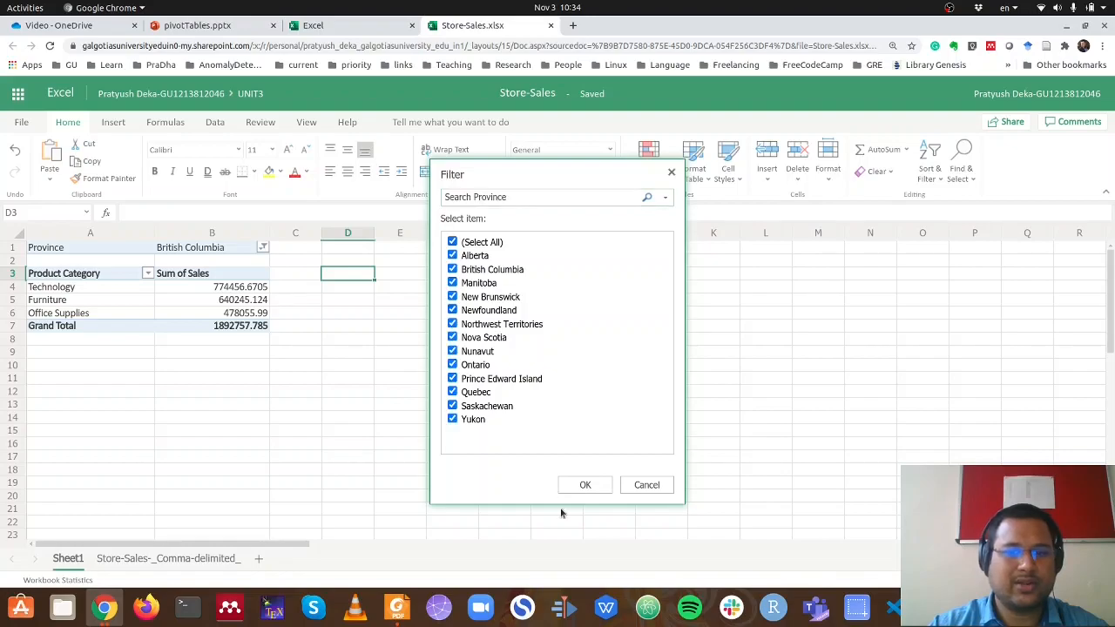
{"action": "left_click", "coordinate": [583, 485]}
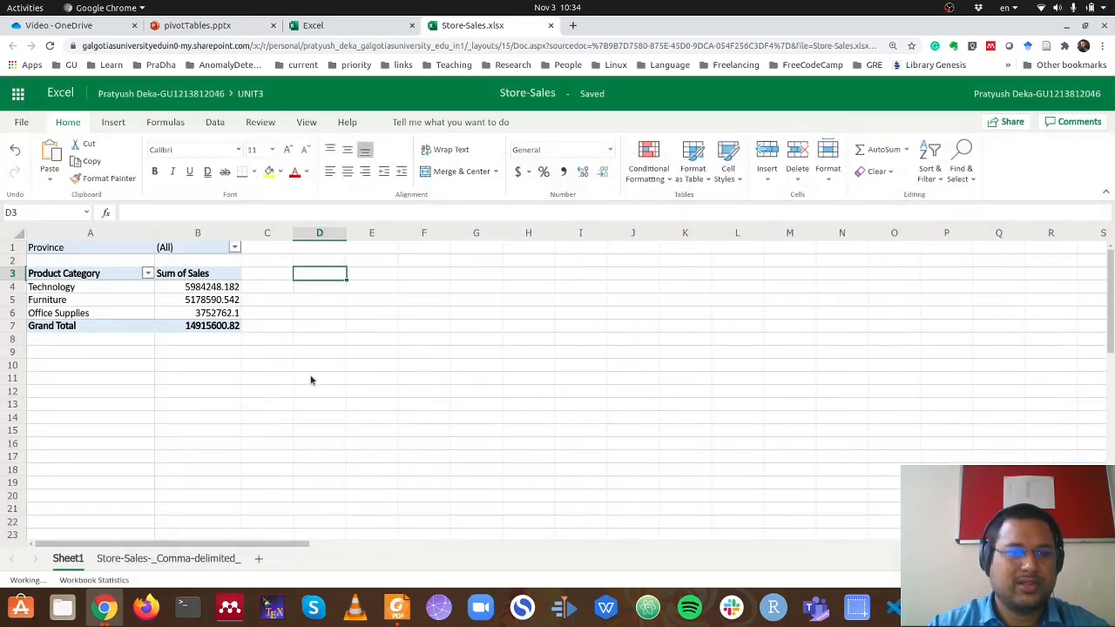
{"action": "left_click", "coordinate": [149, 276]}
{"action": "left_click", "coordinate": [476, 300]}
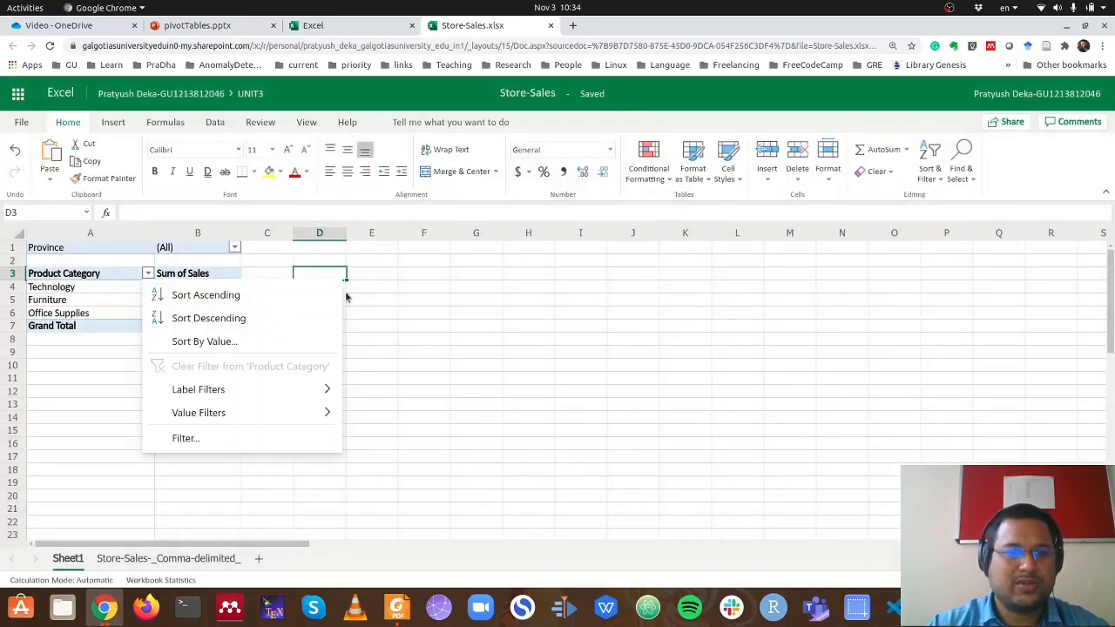
Add Product Sub-Category to the PivotTable as a second row field under Product Category
{"action": "left_click", "coordinate": [237, 288]}
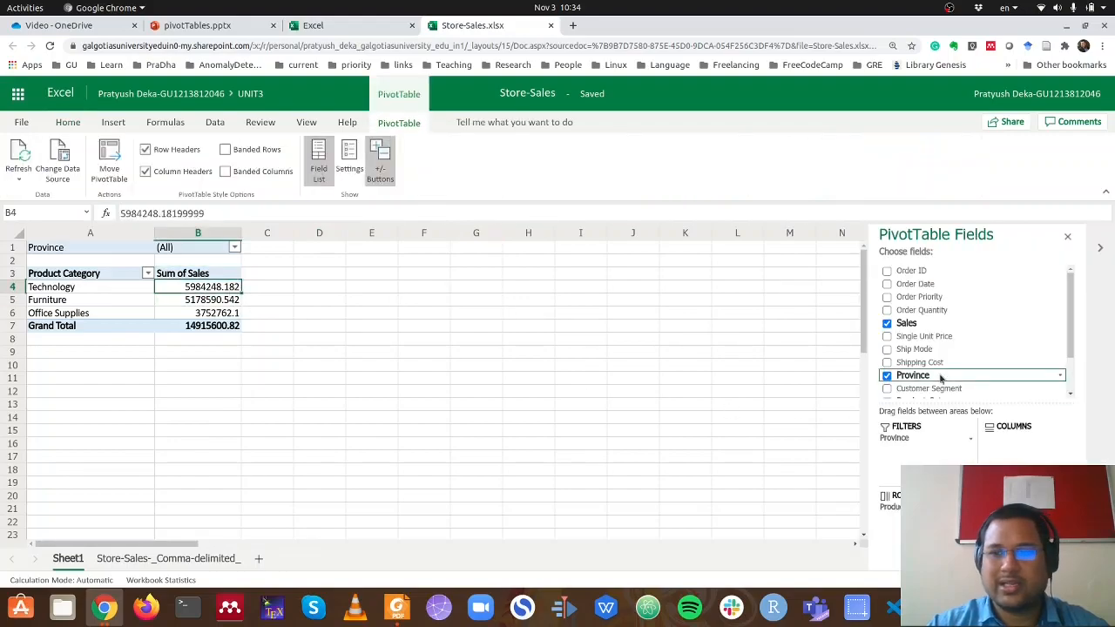
{"action": "scroll", "coordinate": [948, 381], "scroll_direction": "down", "scroll_amount": 2}
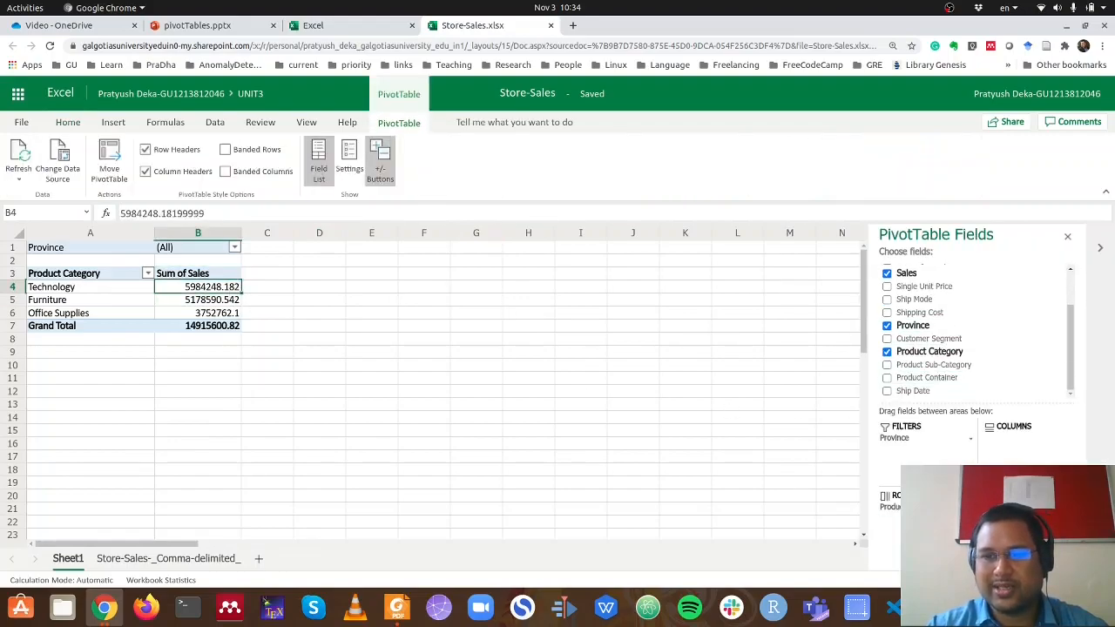
{"action": "left_click", "coordinate": [887, 366]}
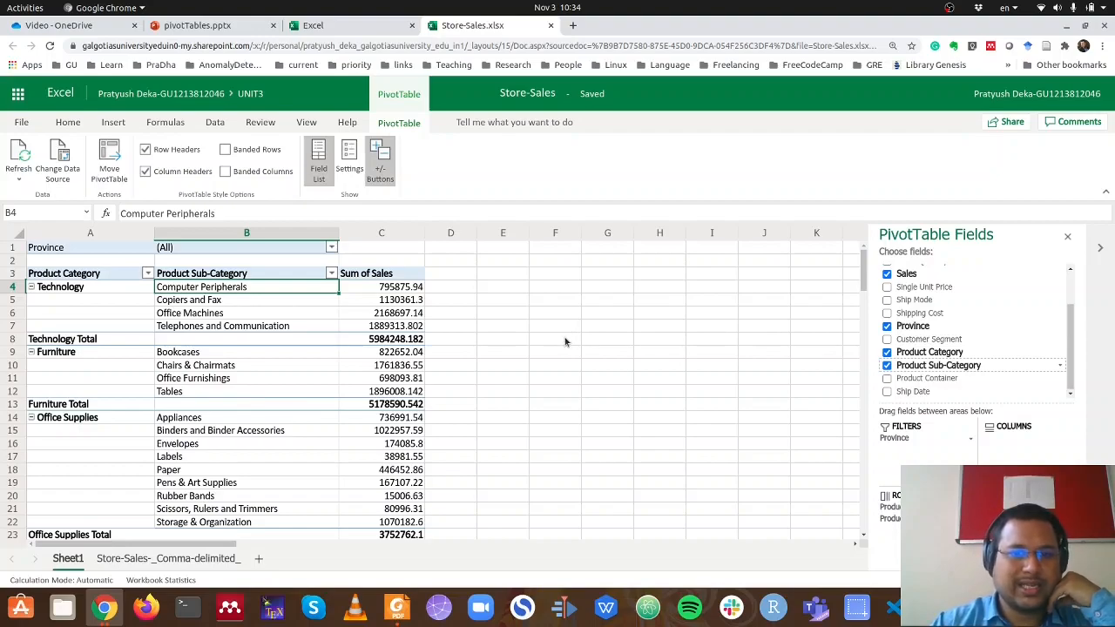
Sort the Product Sub-Category rows by Sum of Sales from largest to smallest
{"action": "left_click", "coordinate": [404, 289]}
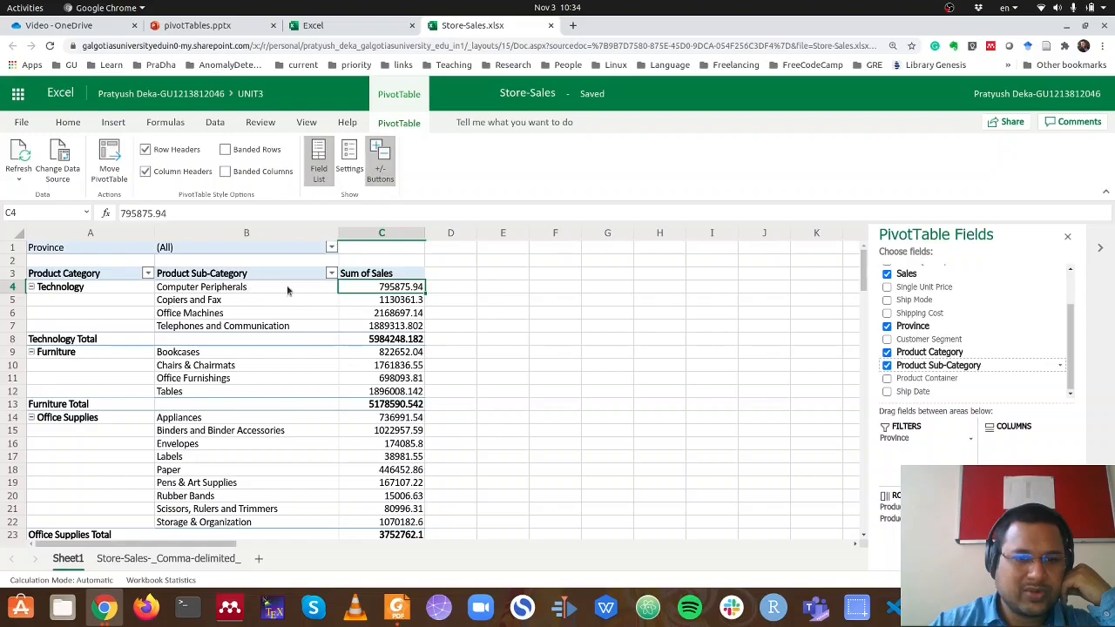
{"action": "left_click", "coordinate": [331, 274]}
{"action": "left_click", "coordinate": [357, 338]}
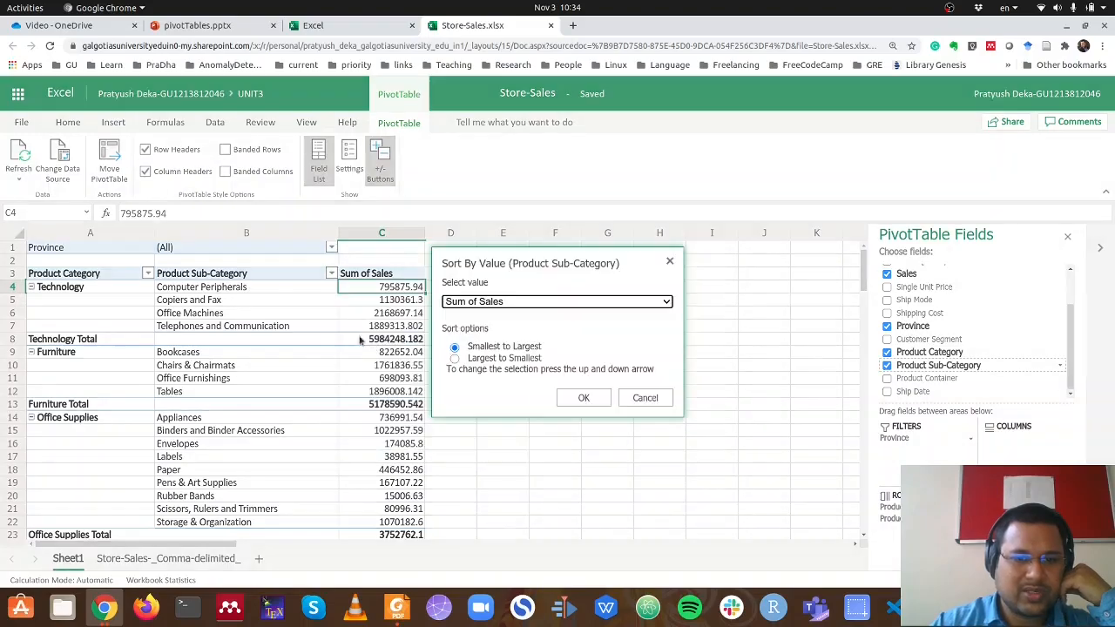
{"action": "left_click", "coordinate": [523, 360]}
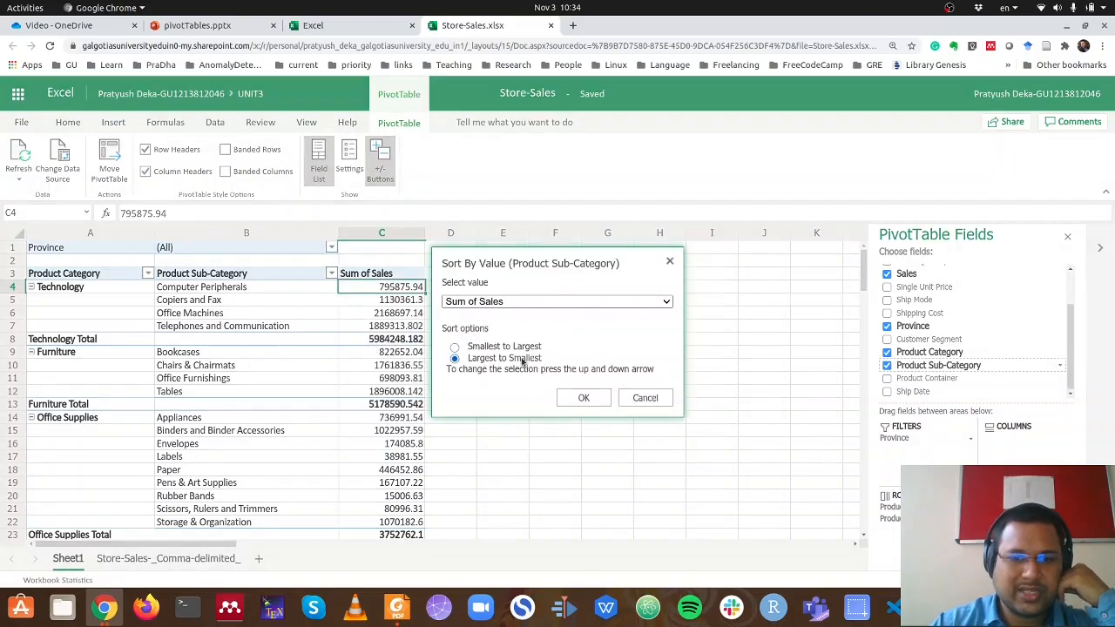
{"action": "left_click", "coordinate": [584, 398]}
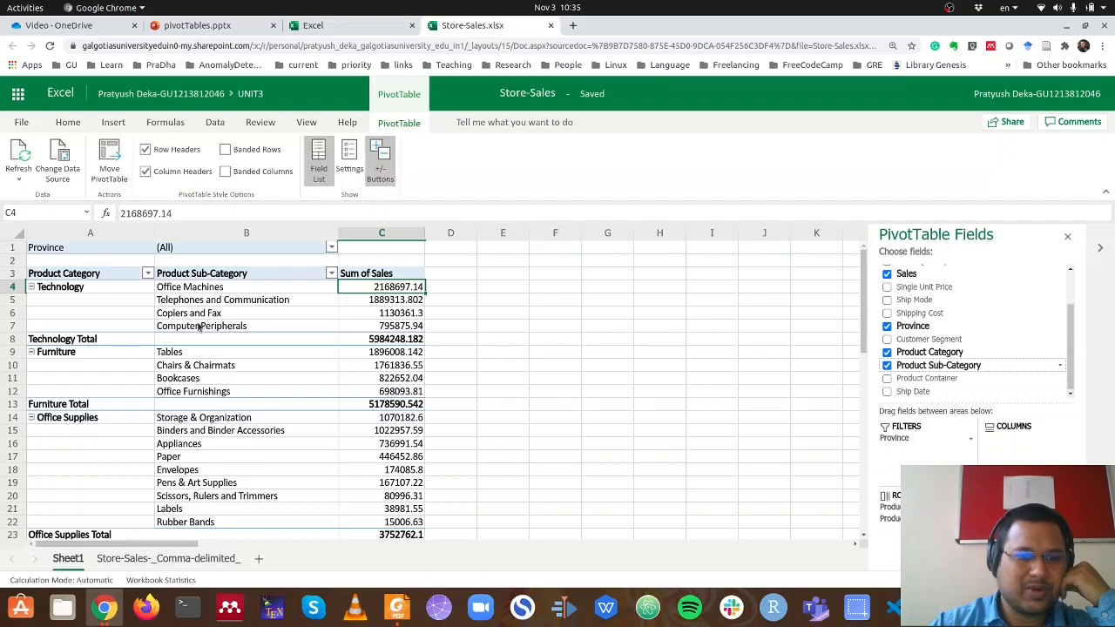
Filter the sub-category PivotTable by Province to Alberta only and review its rows down to the grand total
{"action": "left_click", "coordinate": [332, 247]}
{"action": "left_click", "coordinate": [453, 243]}
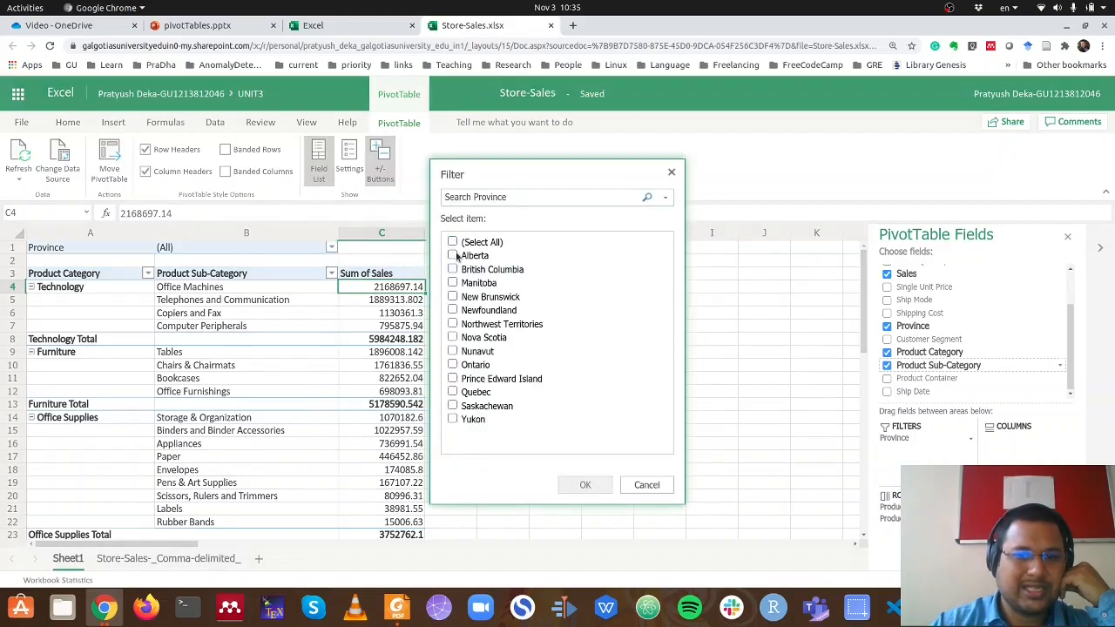
{"action": "left_click", "coordinate": [452, 255]}
{"action": "left_click", "coordinate": [585, 485]}
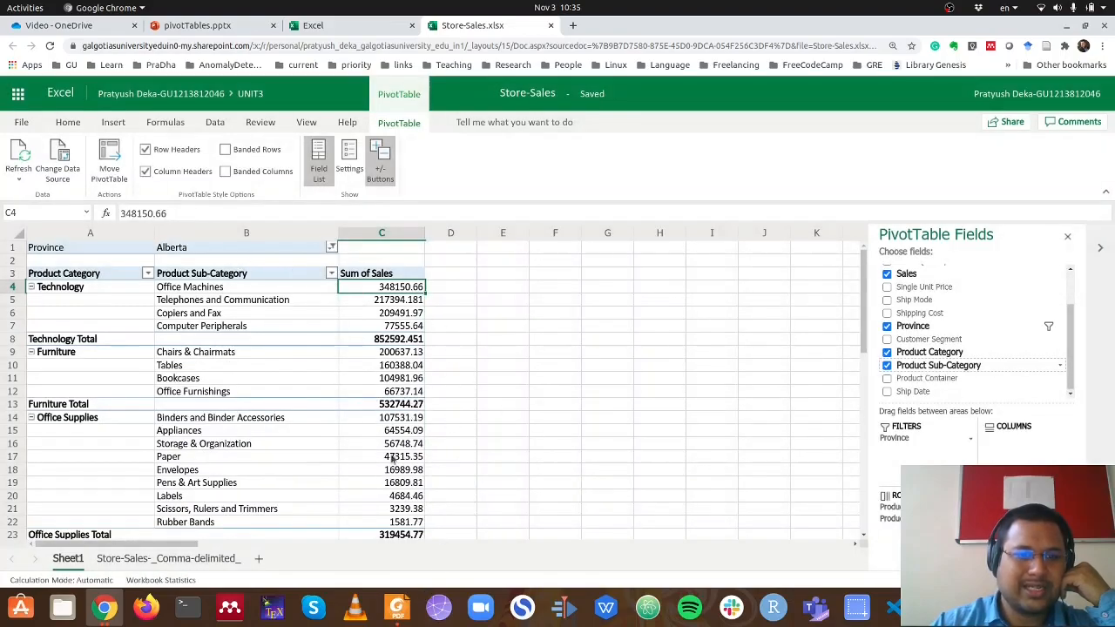
{"action": "scroll", "coordinate": [511, 460], "scroll_direction": "down", "scroll_amount": 4}
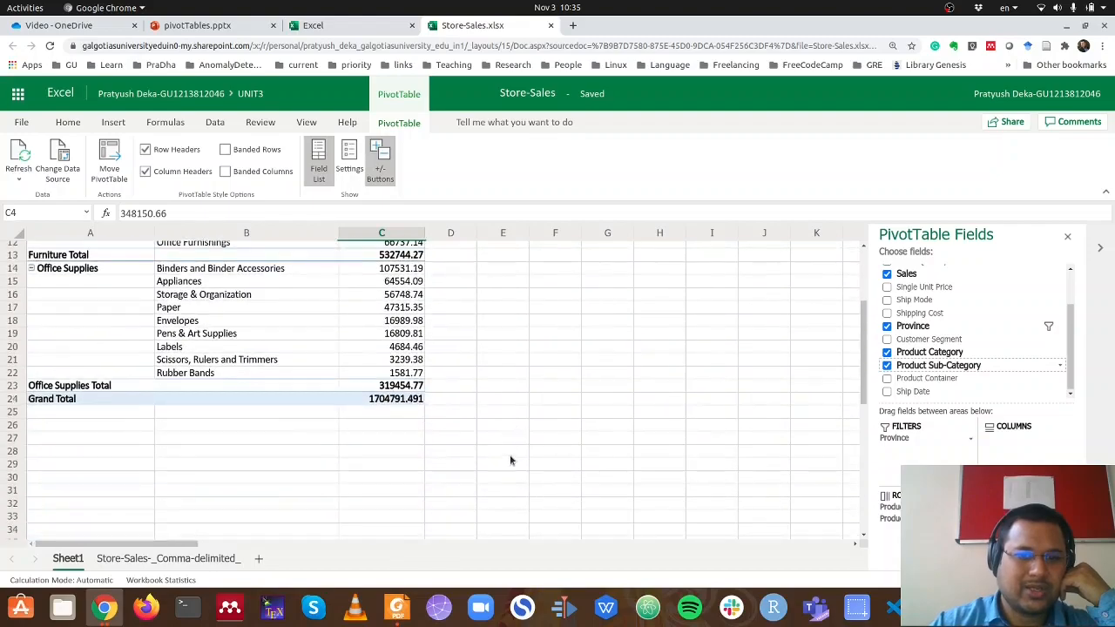
Close the PivotTable field list and delete Sheet1, the worksheet holding the Alberta-filtered PivotTable
{"action": "scroll", "coordinate": [512, 469], "scroll_direction": "up", "scroll_amount": 2}
{"action": "scroll", "coordinate": [513, 469], "scroll_direction": "up", "scroll_amount": 3}
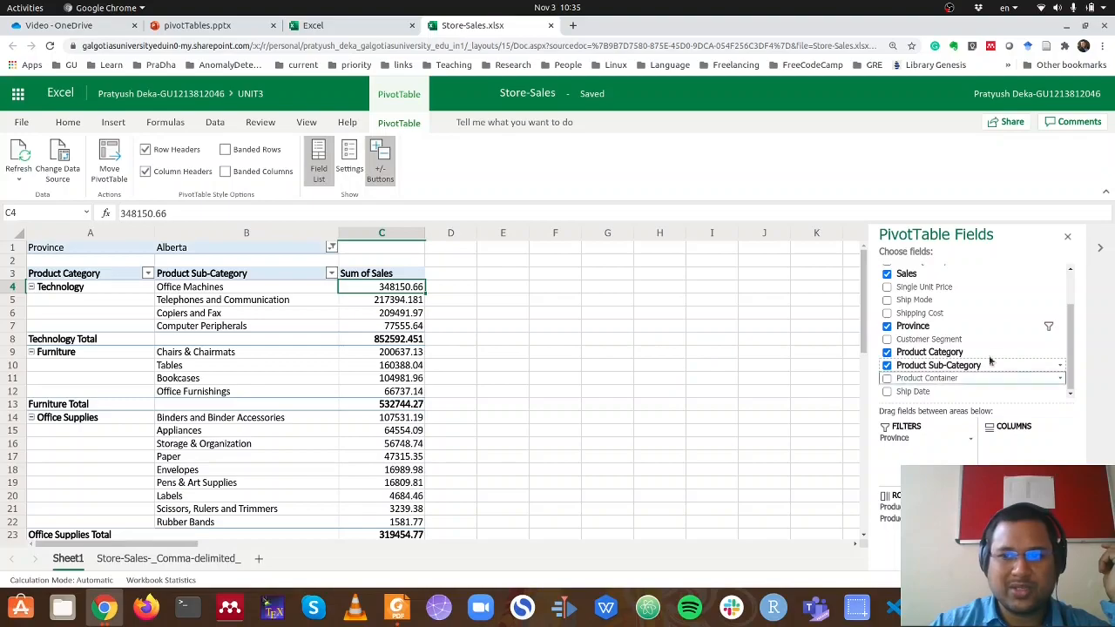
{"action": "left_click", "coordinate": [1068, 239]}
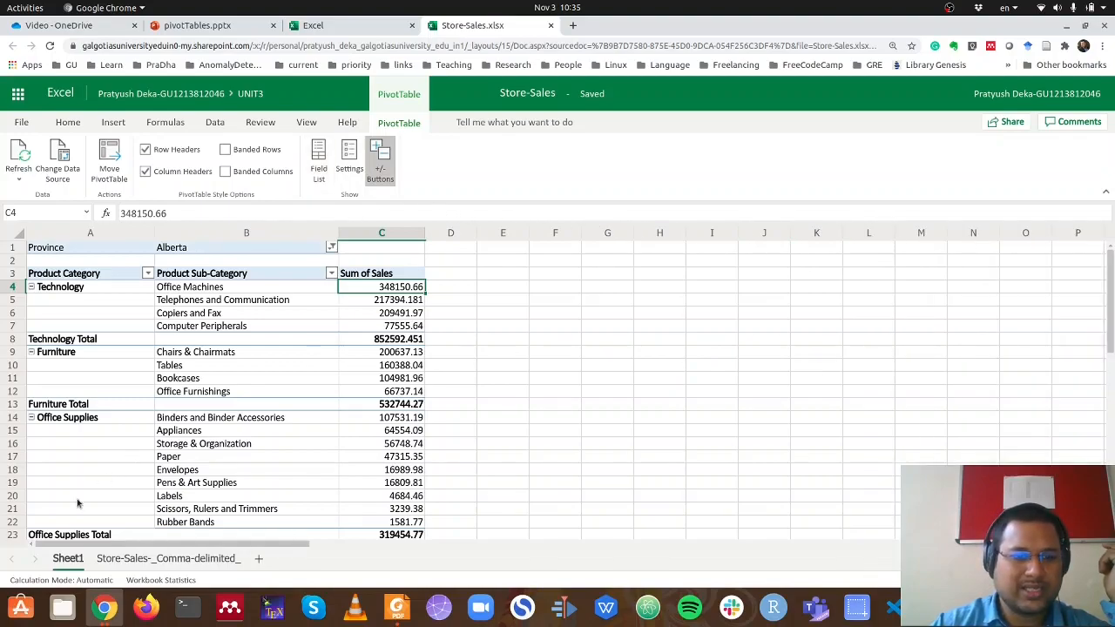
{"action": "right_click", "coordinate": [68, 558]}
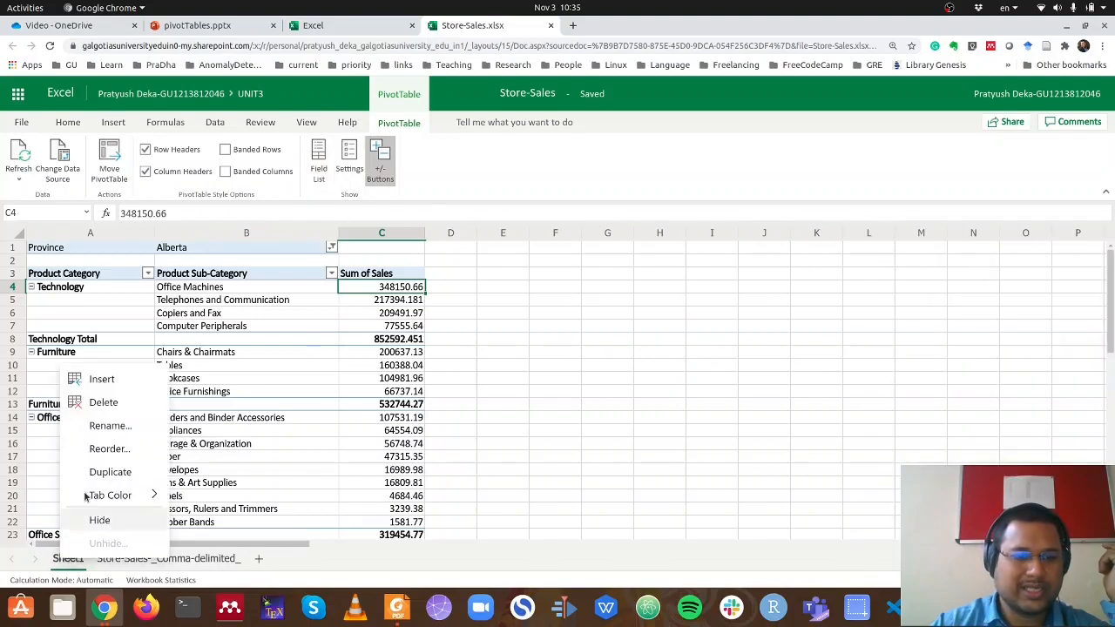
{"action": "left_click", "coordinate": [96, 402]}
{"action": "left_click", "coordinate": [580, 375]}
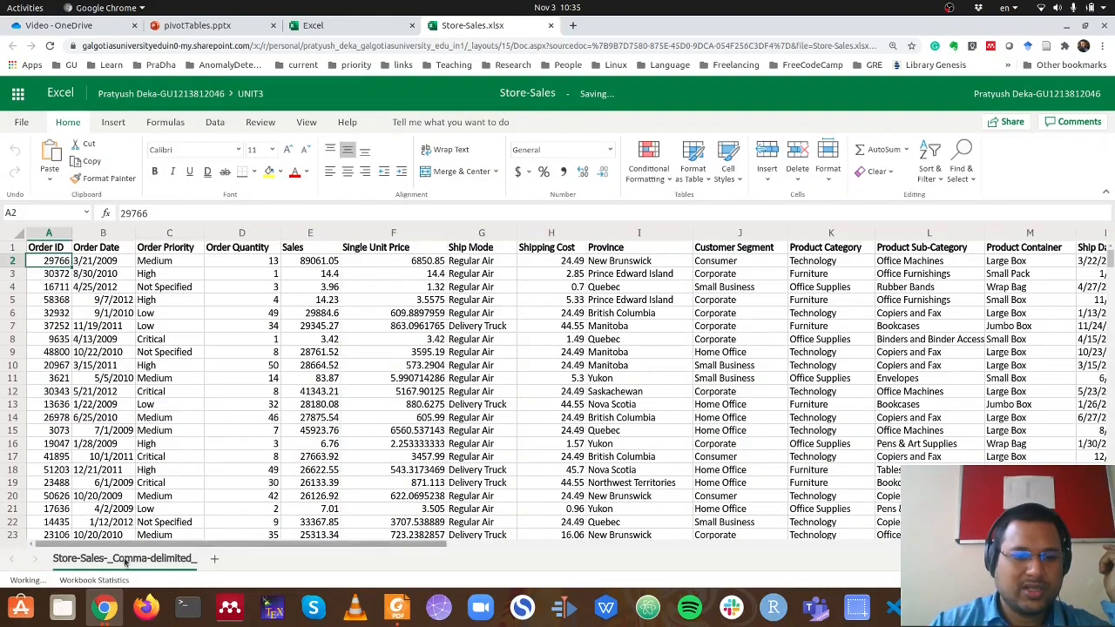
Insert a new PivotTable on a new worksheet using the store sales data range A1:N8400
{"action": "left_click", "coordinate": [113, 123]}
{"action": "left_click", "coordinate": [128, 157]}
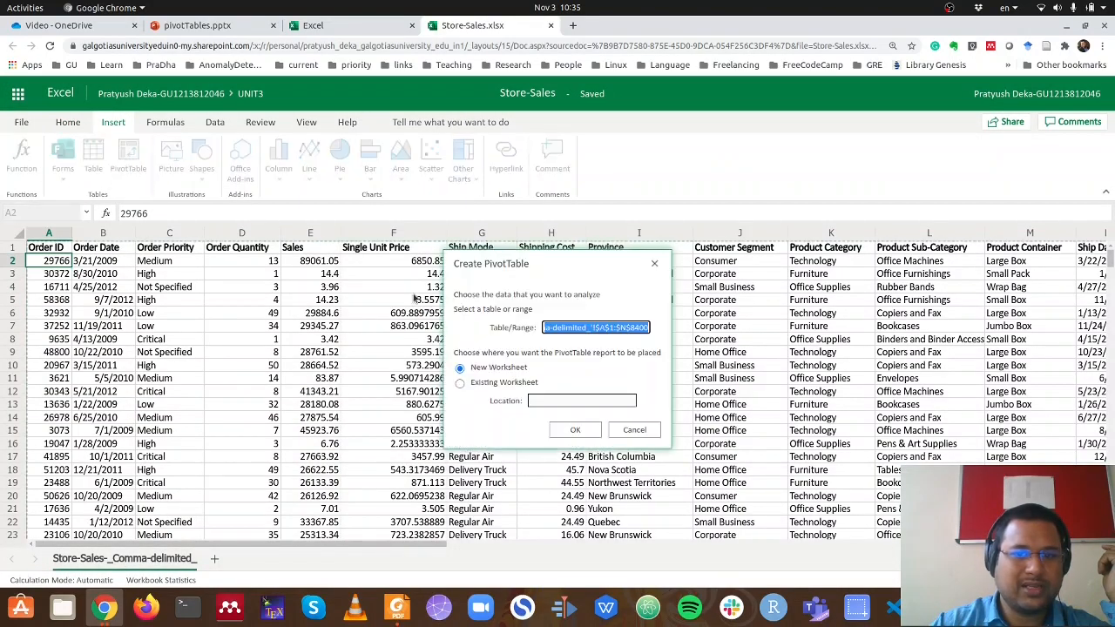
{"action": "left_click", "coordinate": [558, 429]}
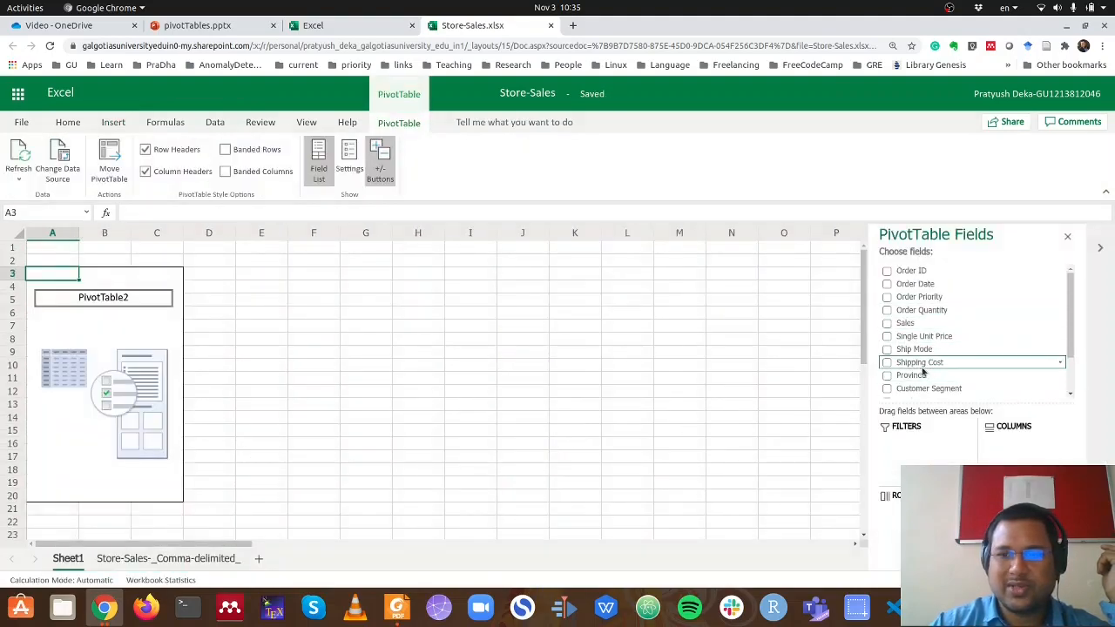
Add Product Category as the row field and Sales as the summed value in the new PivotTable
{"action": "scroll", "coordinate": [921, 377], "scroll_direction": "down", "scroll_amount": 2}
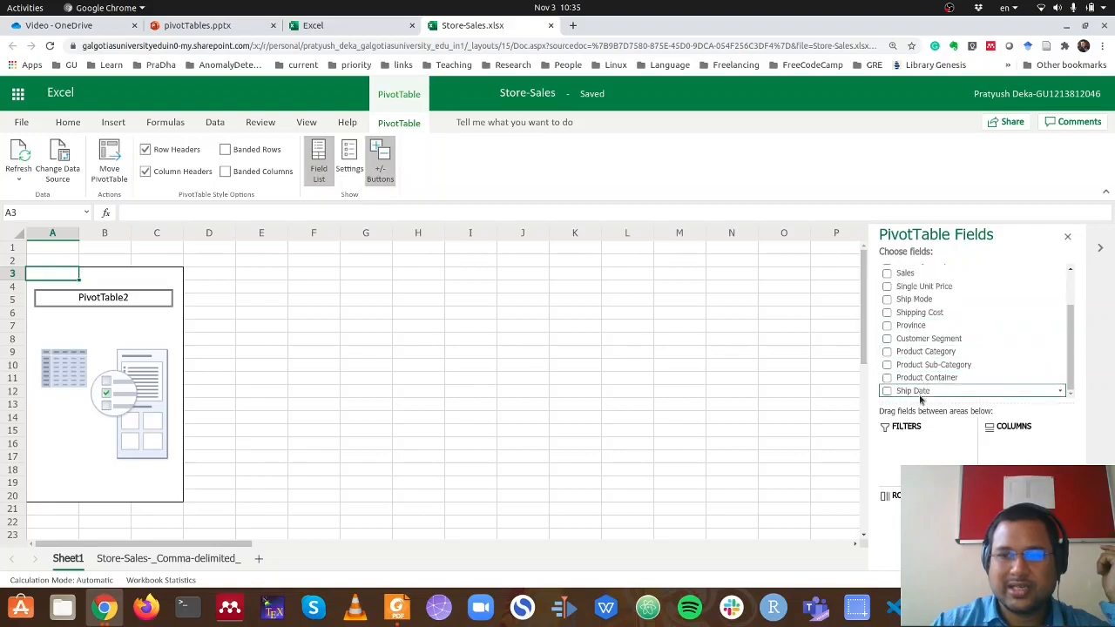
{"action": "left_click", "coordinate": [887, 352]}
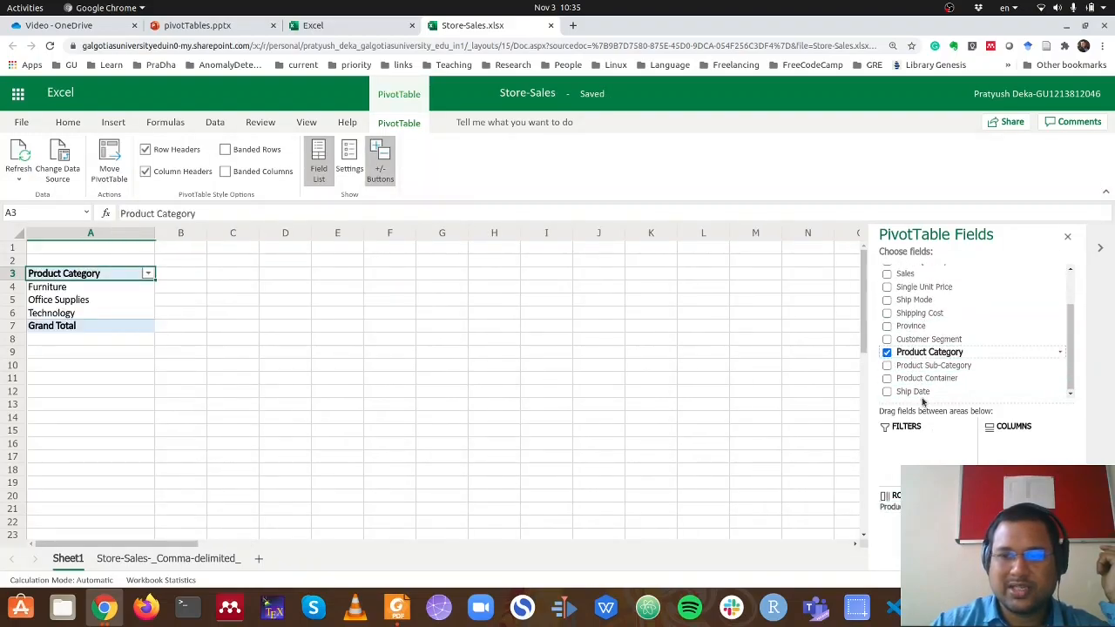
{"action": "left_click", "coordinate": [888, 274]}
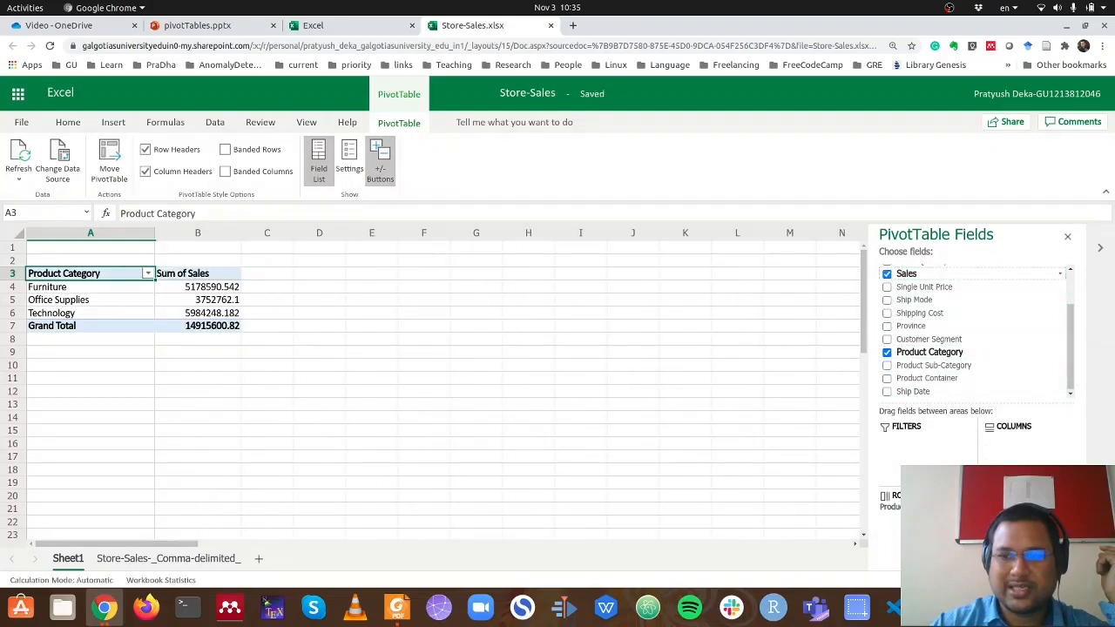
Add Province to the PivotTable as a report filter, and check its list of provinces without changing the selection
{"action": "scroll", "coordinate": [897, 348], "scroll_direction": "up", "scroll_amount": 2}
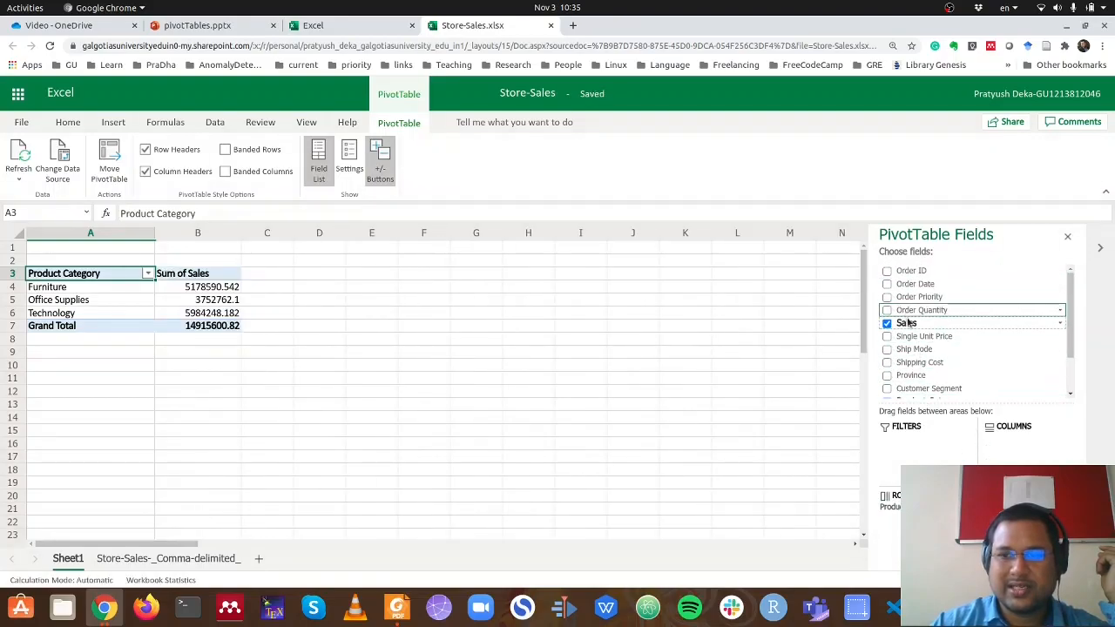
{"action": "left_click", "coordinate": [887, 376]}
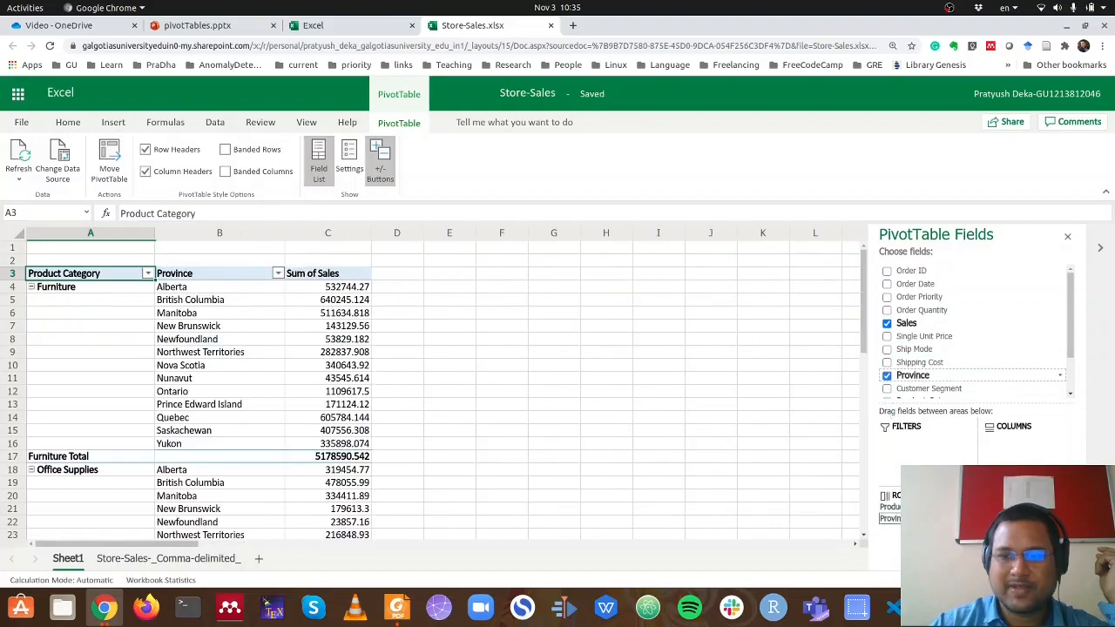
{"action": "left_click_drag", "start_coordinate": [897, 523], "coordinate": [902, 453]}
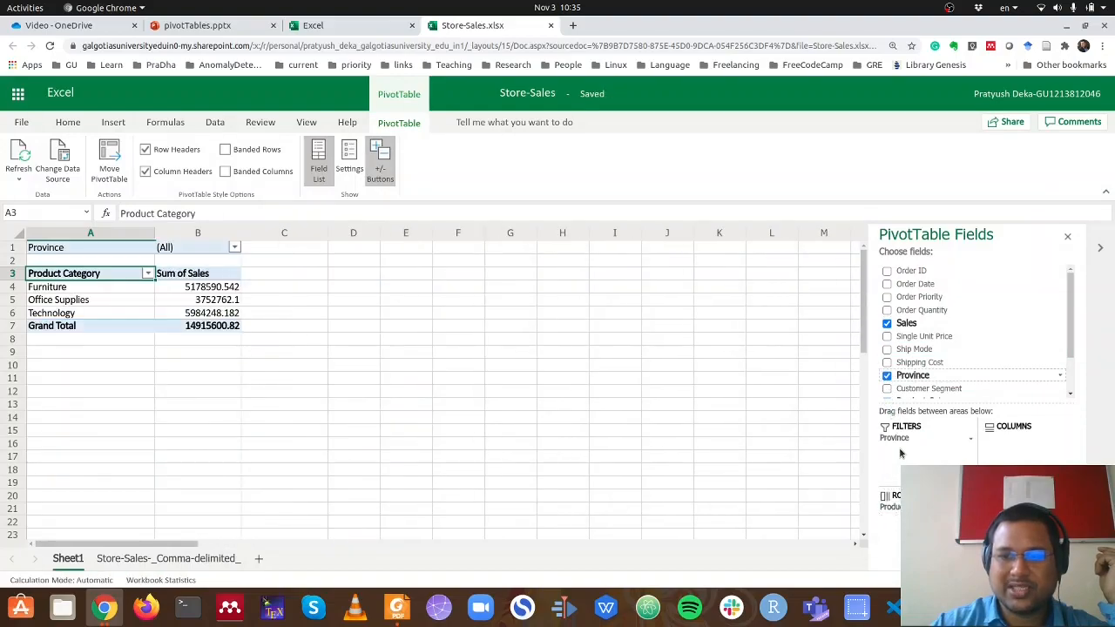
{"action": "left_click", "coordinate": [235, 248]}
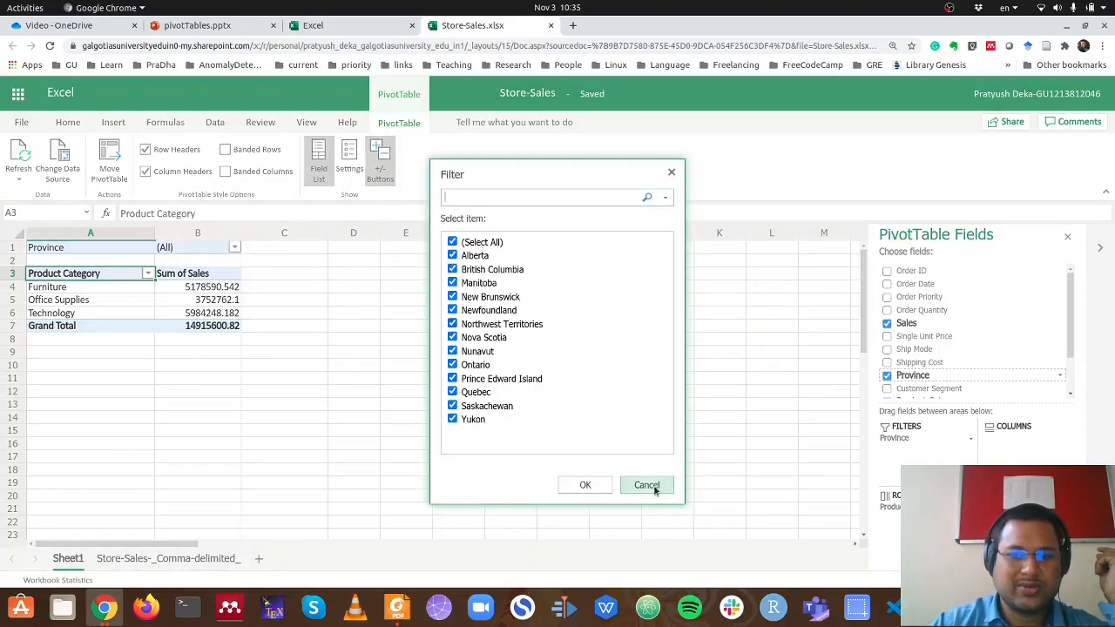
{"action": "left_click", "coordinate": [647, 485]}
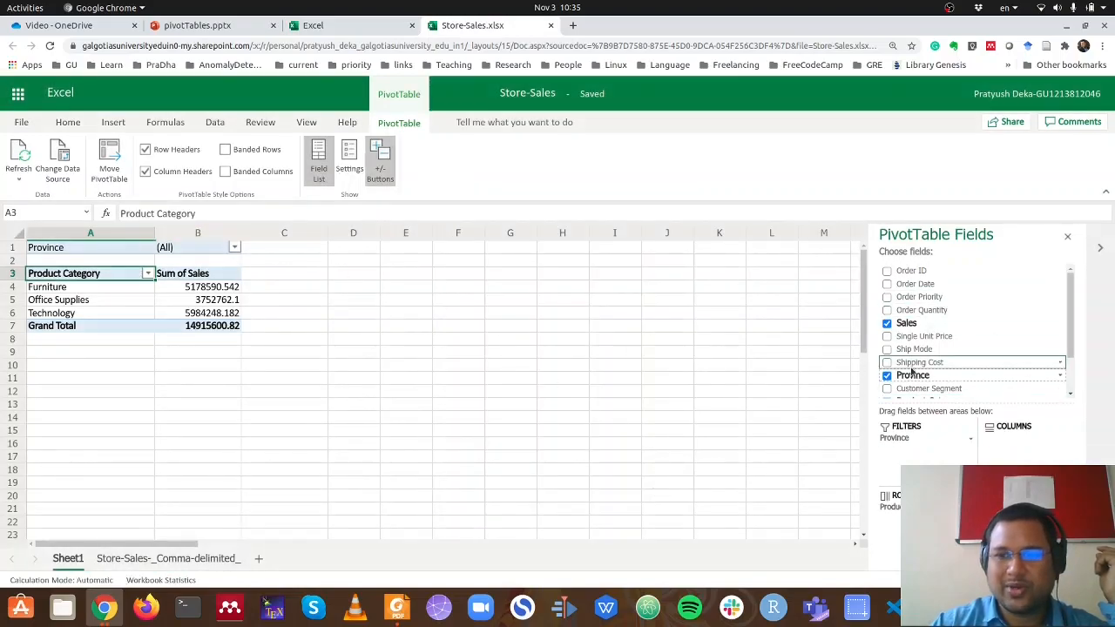
Add Product Sub-Category as a second row field and sort its rows by Sum of Sales from largest to smallest
{"action": "scroll", "coordinate": [912, 370], "scroll_direction": "down", "scroll_amount": 2}
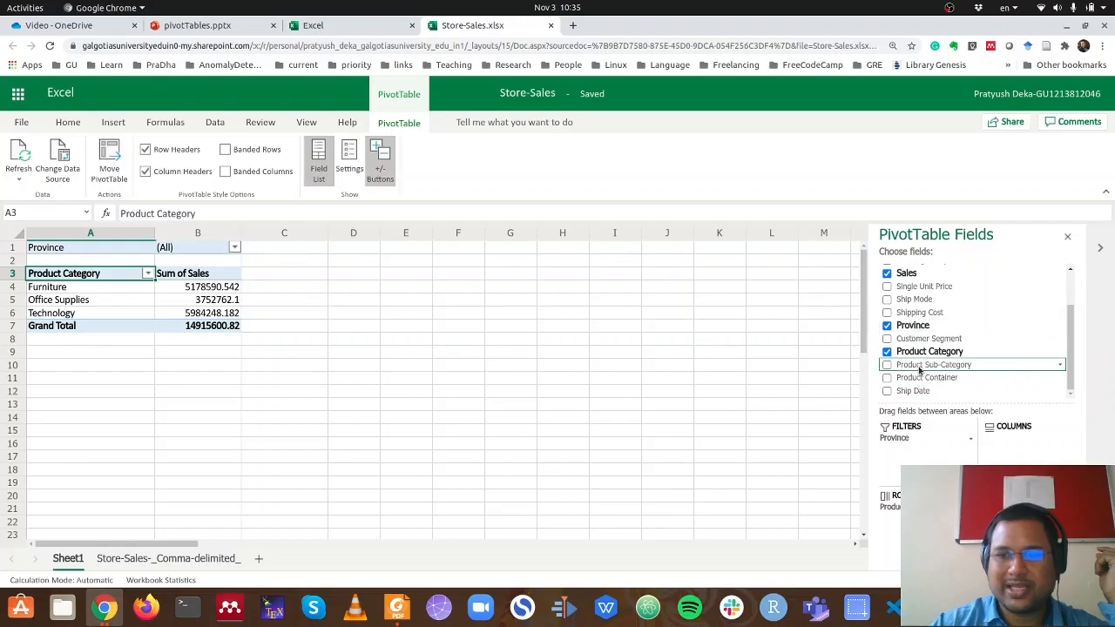
{"action": "left_click", "coordinate": [887, 365]}
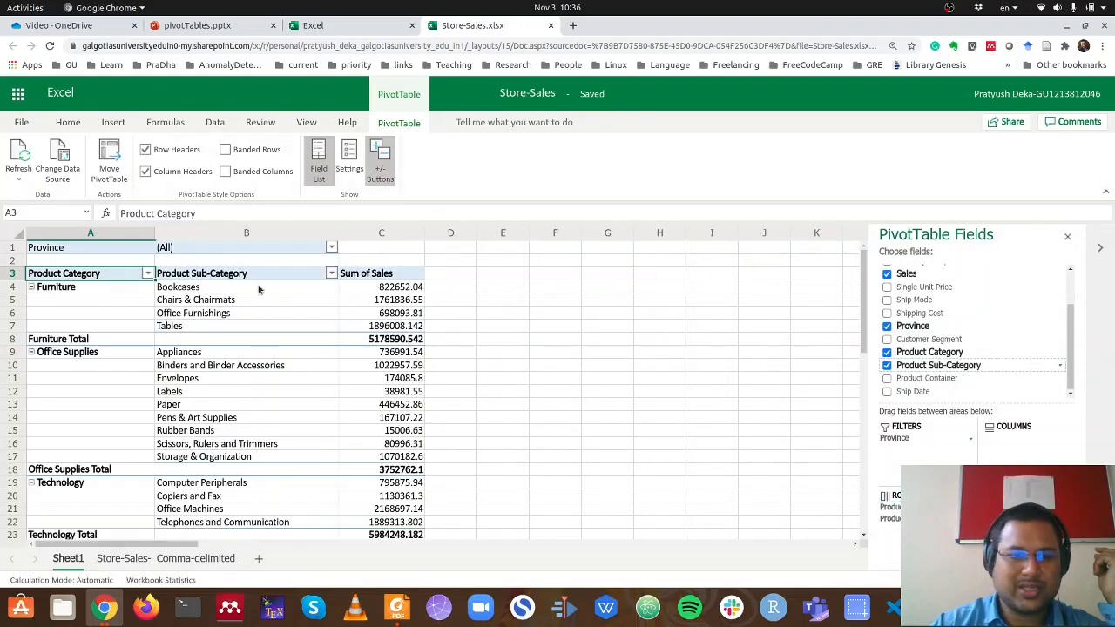
{"action": "right_click", "coordinate": [288, 288]}
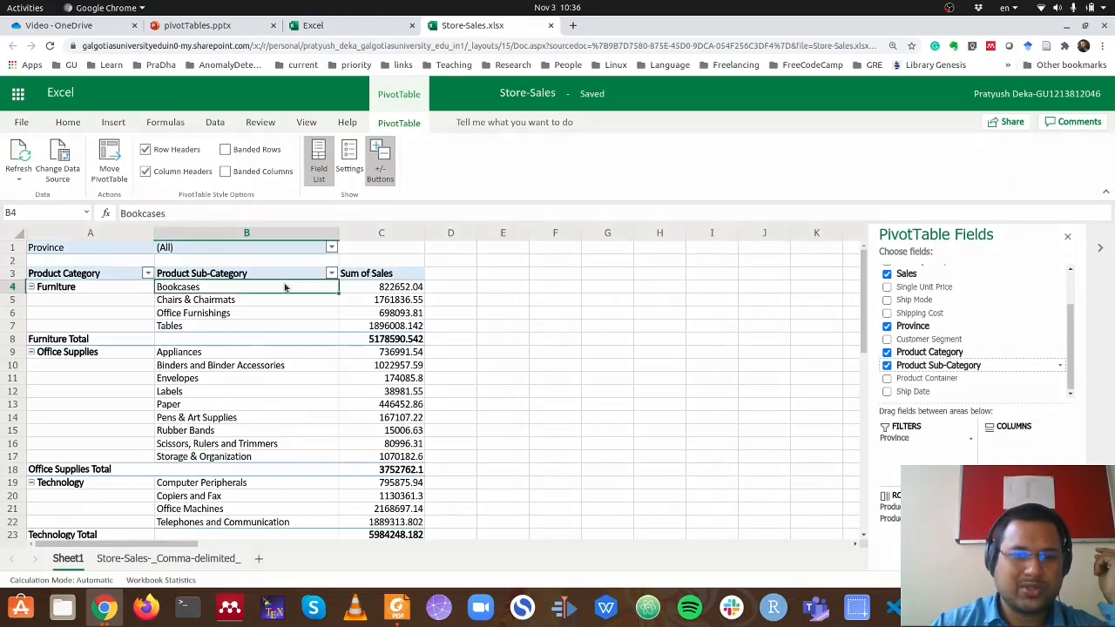
{"action": "left_click", "coordinate": [331, 275]}
{"action": "left_click", "coordinate": [332, 275]}
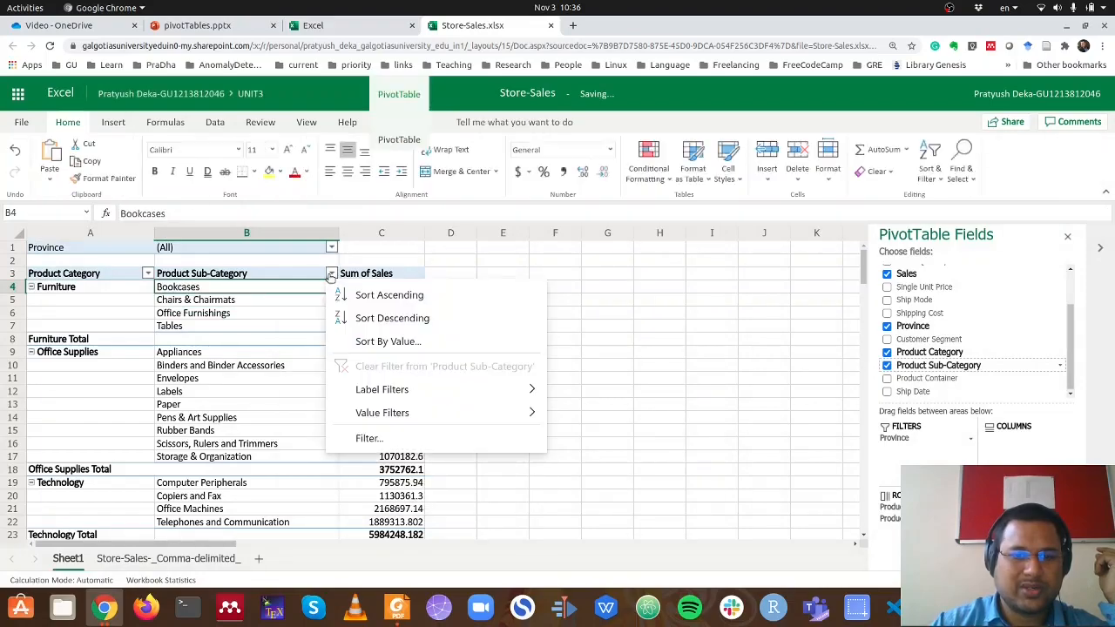
{"action": "left_click", "coordinate": [656, 365]}
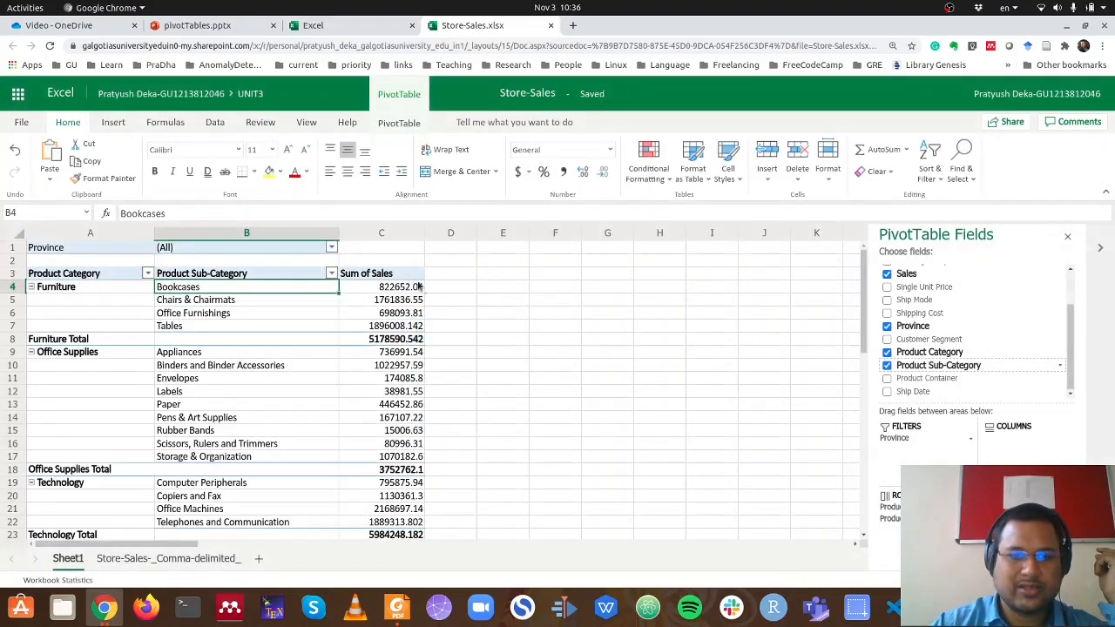
{"action": "left_click", "coordinate": [331, 274]}
{"action": "left_click", "coordinate": [388, 341]}
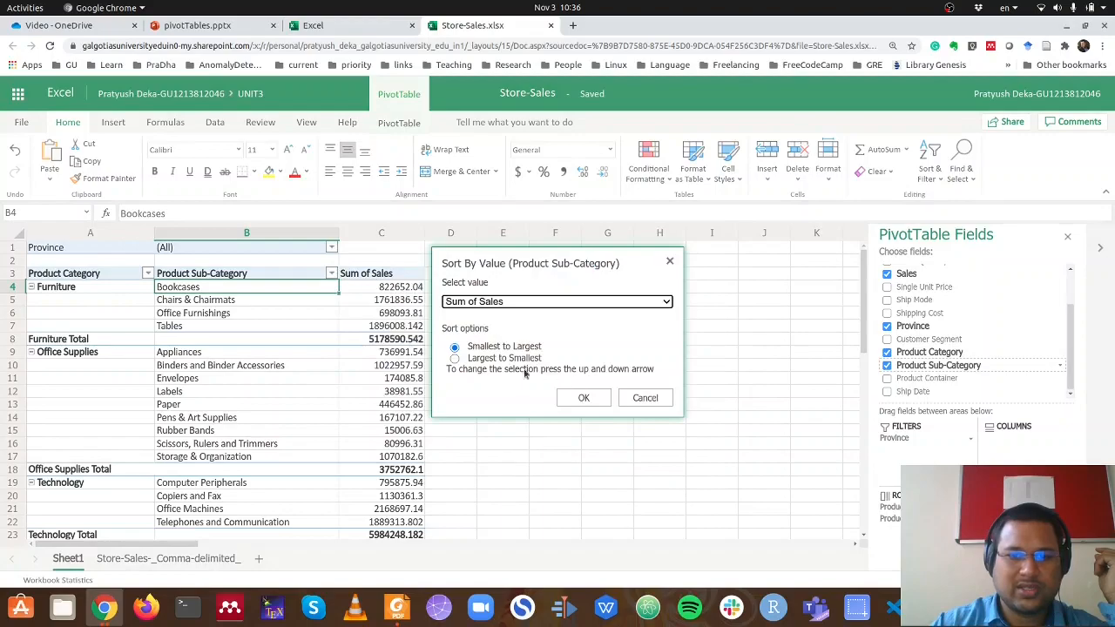
{"action": "left_click", "coordinate": [501, 359]}
{"action": "left_click", "coordinate": [575, 399]}
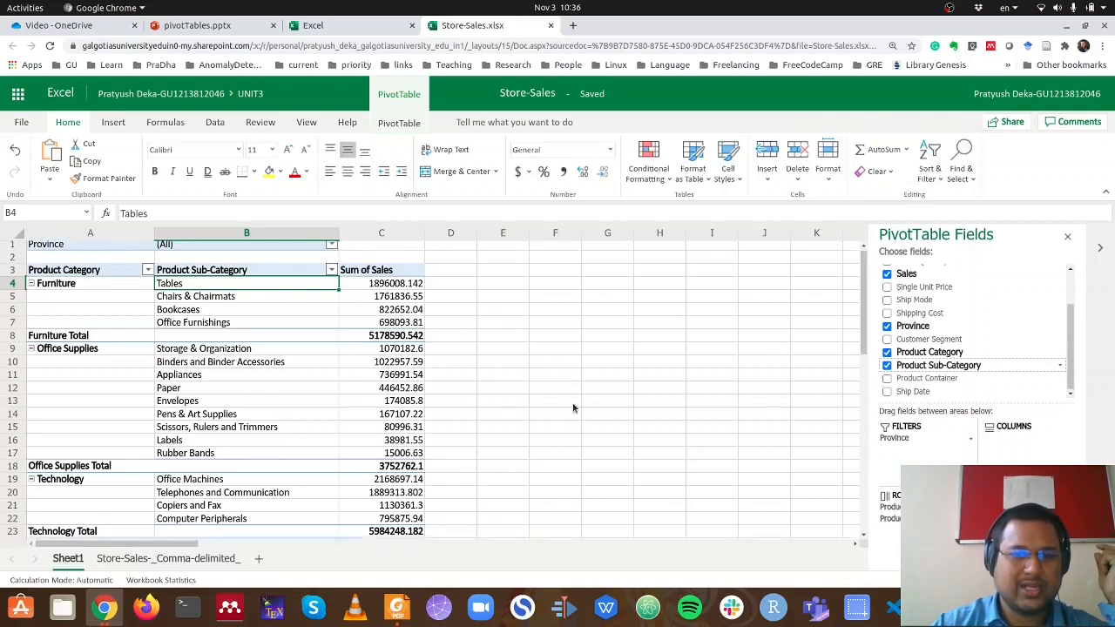
{"action": "scroll", "coordinate": [417, 434], "scroll_direction": "down", "scroll_amount": 5}
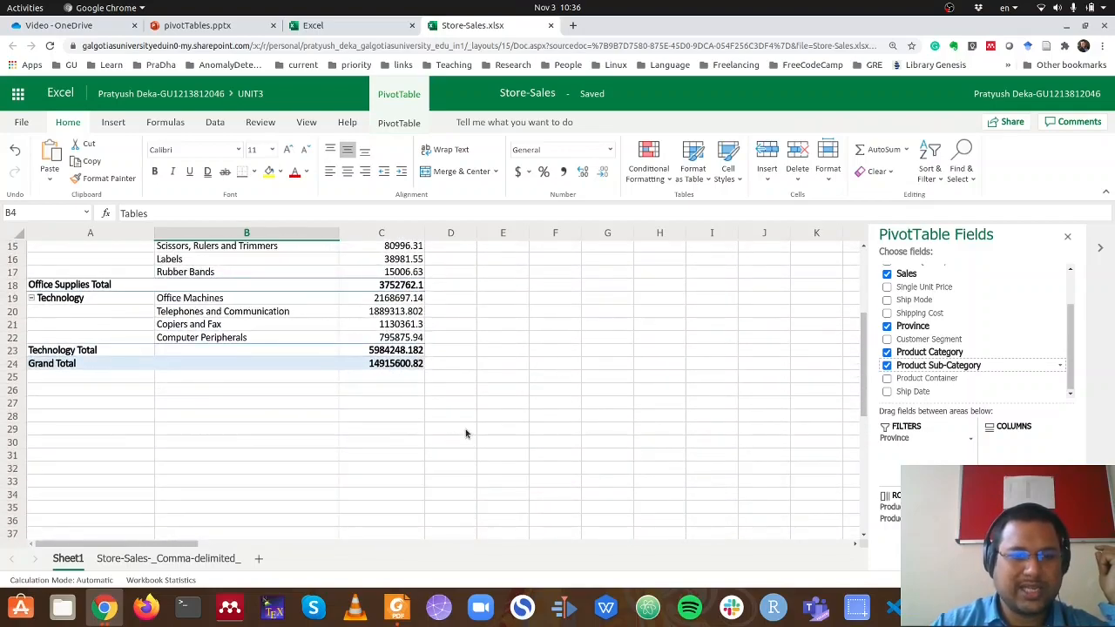
{"action": "scroll", "coordinate": [471, 438], "scroll_direction": "up", "scroll_amount": 5}
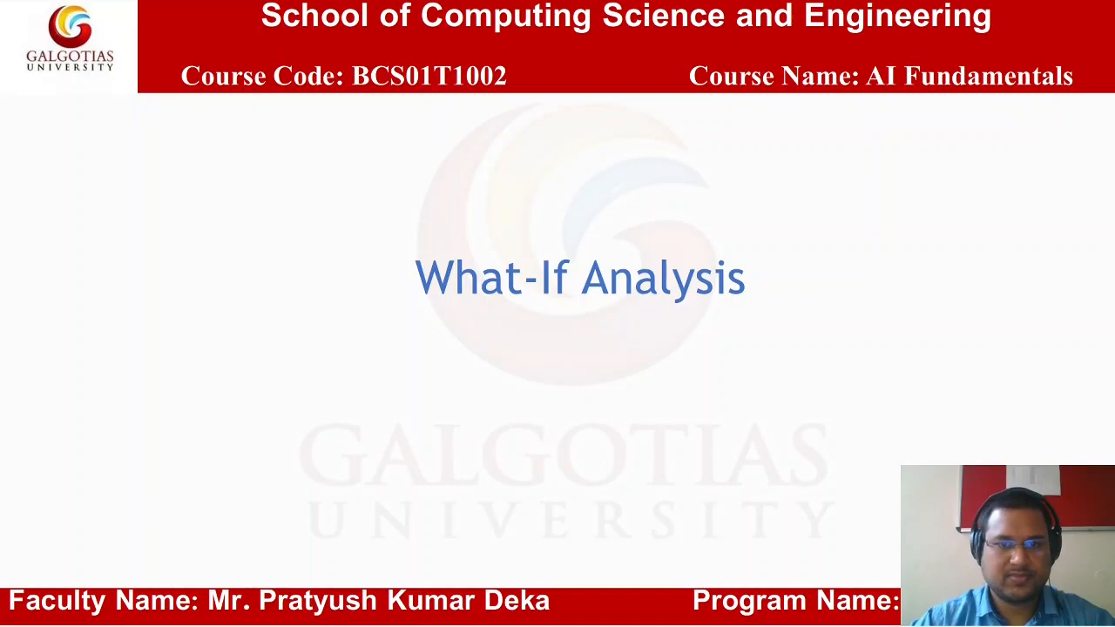
{"action": "key", "text": "Right"}
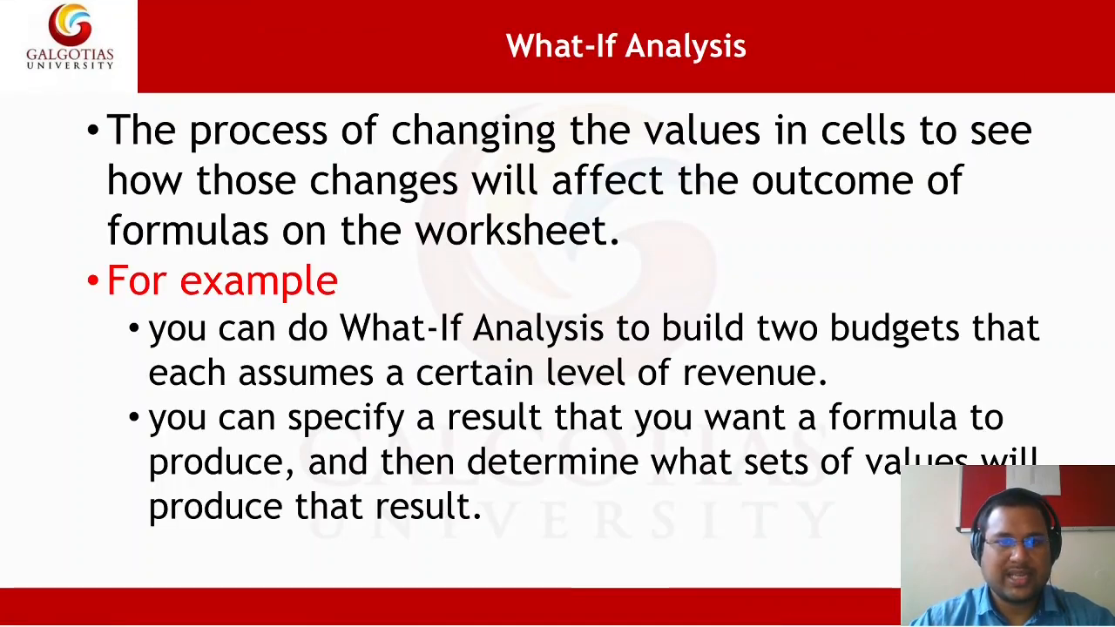